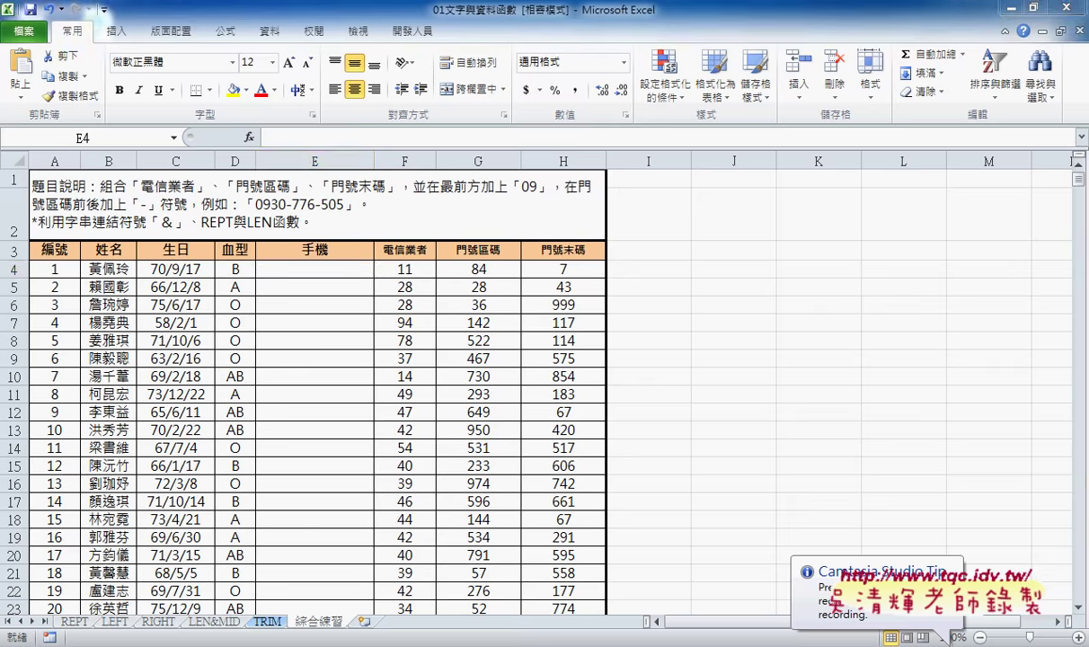
On the LEN&MID sheet, copy the LEN(B3) text from C3's formula, leaving C3 unchanged
click(225, 621)
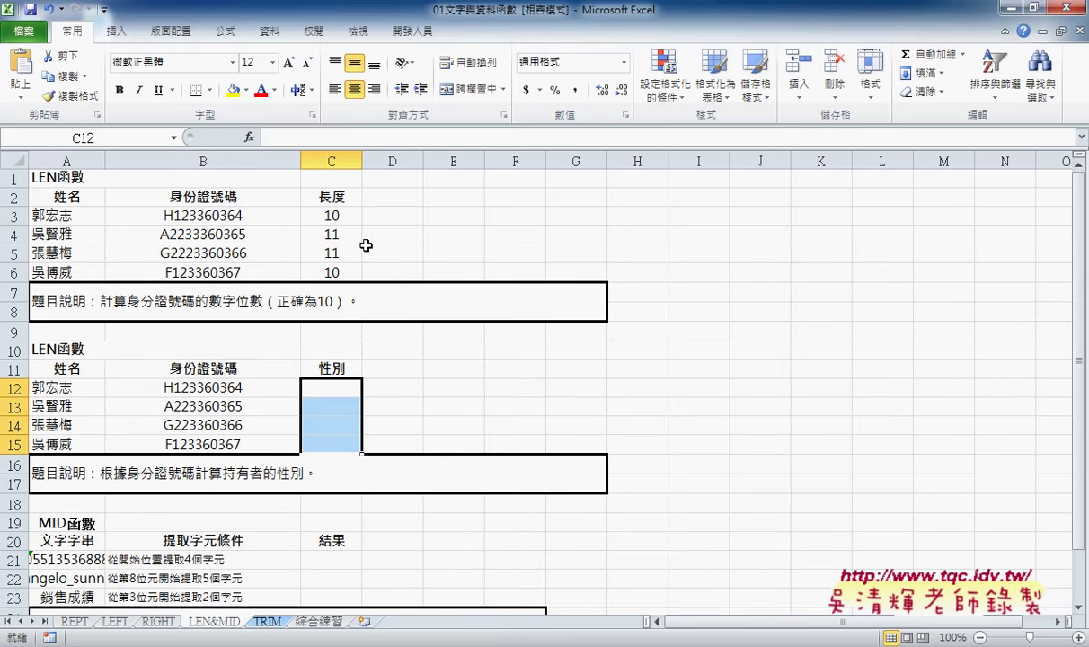
click(379, 194)
click(400, 220)
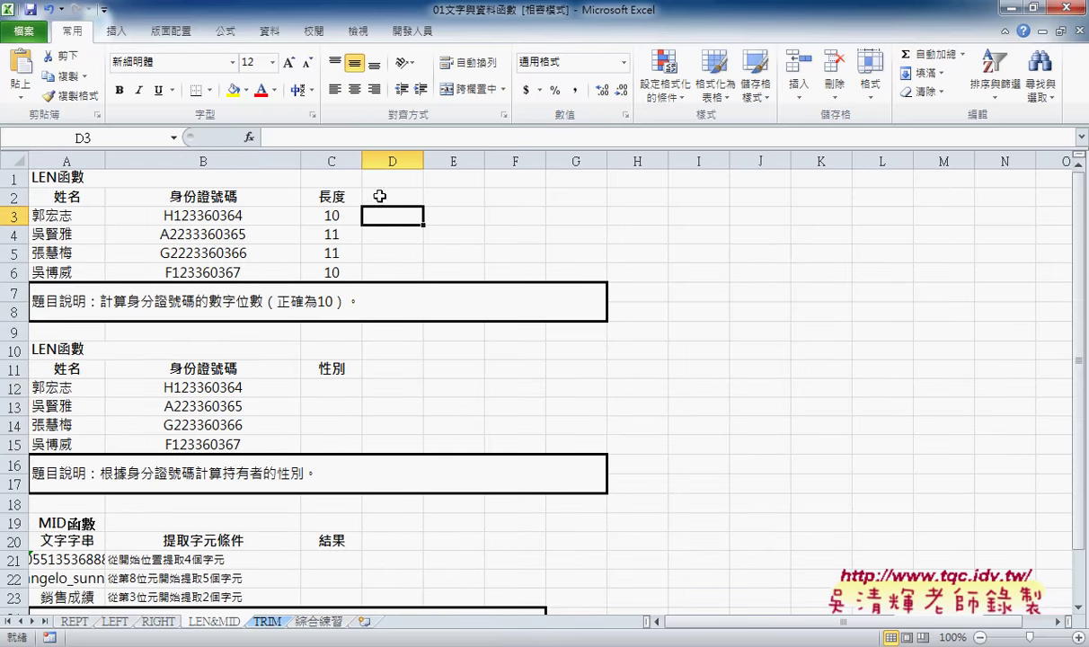
click(334, 214)
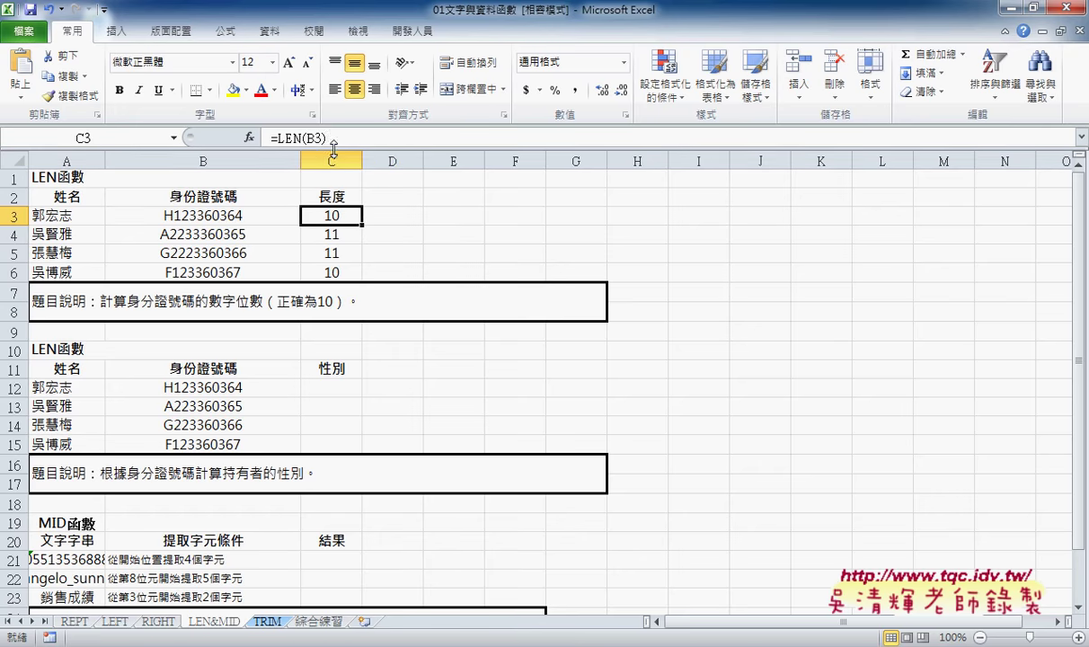
click(297, 138)
drag(297, 138, 278, 138)
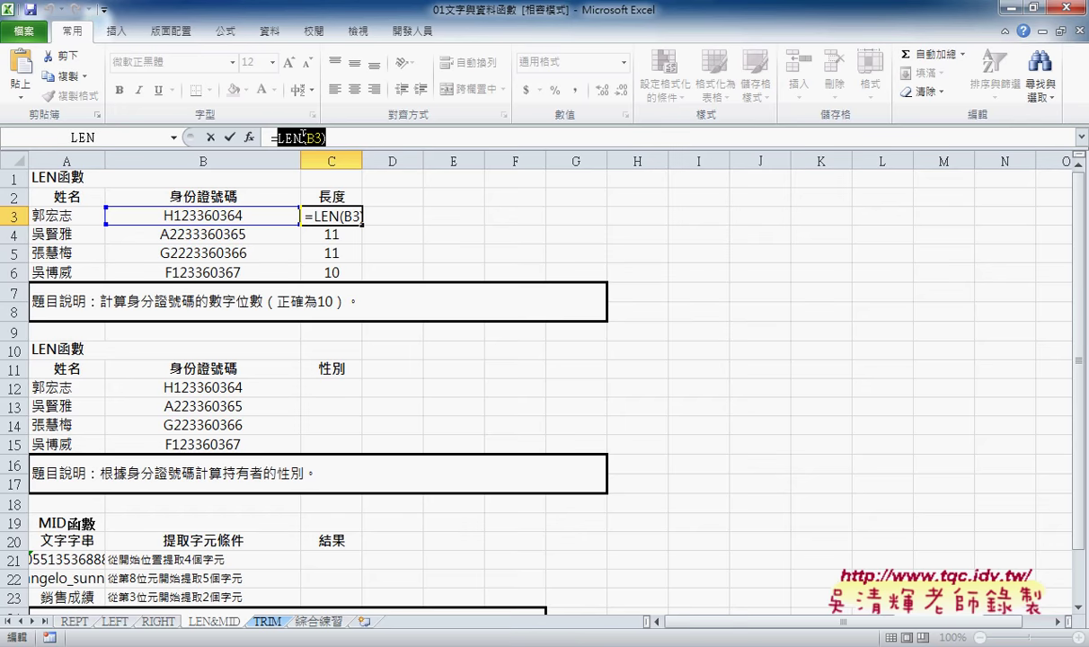
right_click(303, 135)
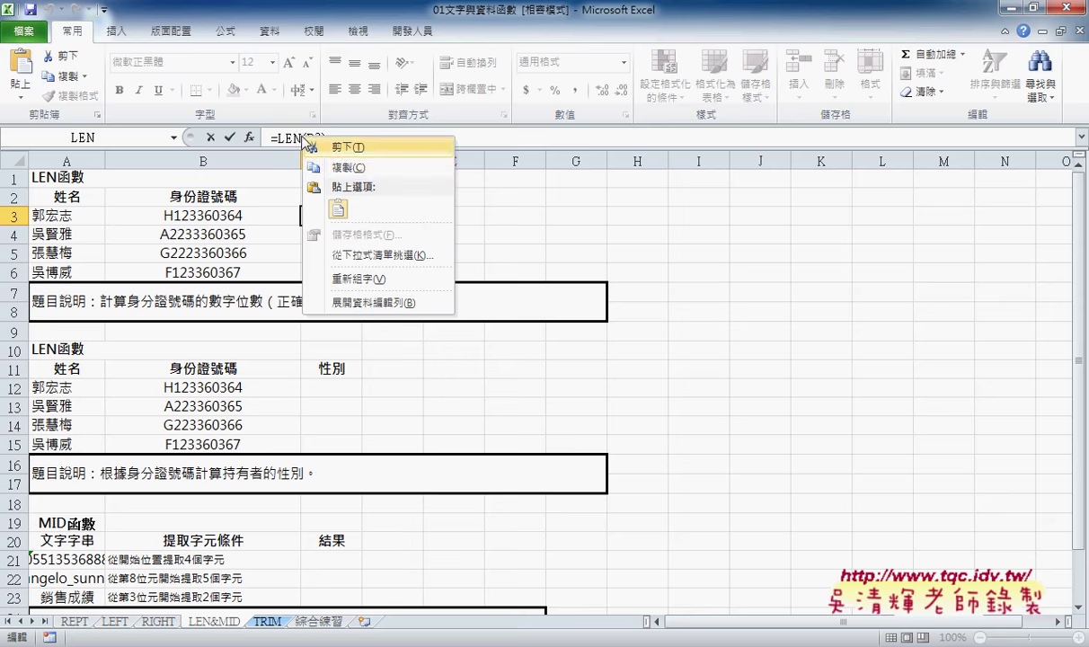
click(352, 168)
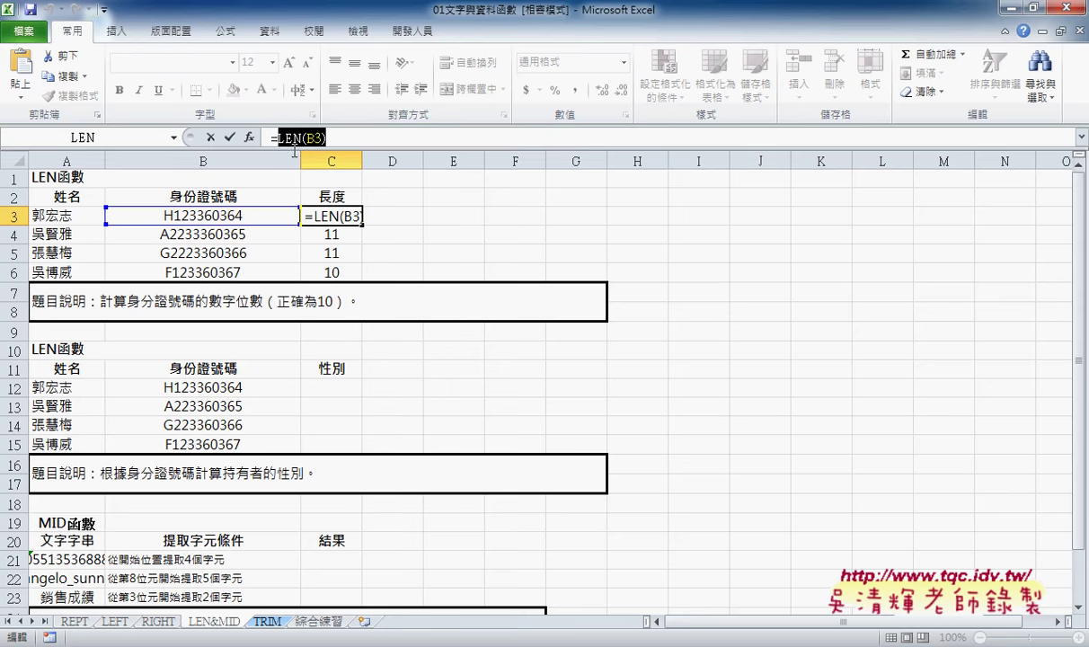
click(210, 137)
Start an IF function in D3 from the Logical function category
click(394, 214)
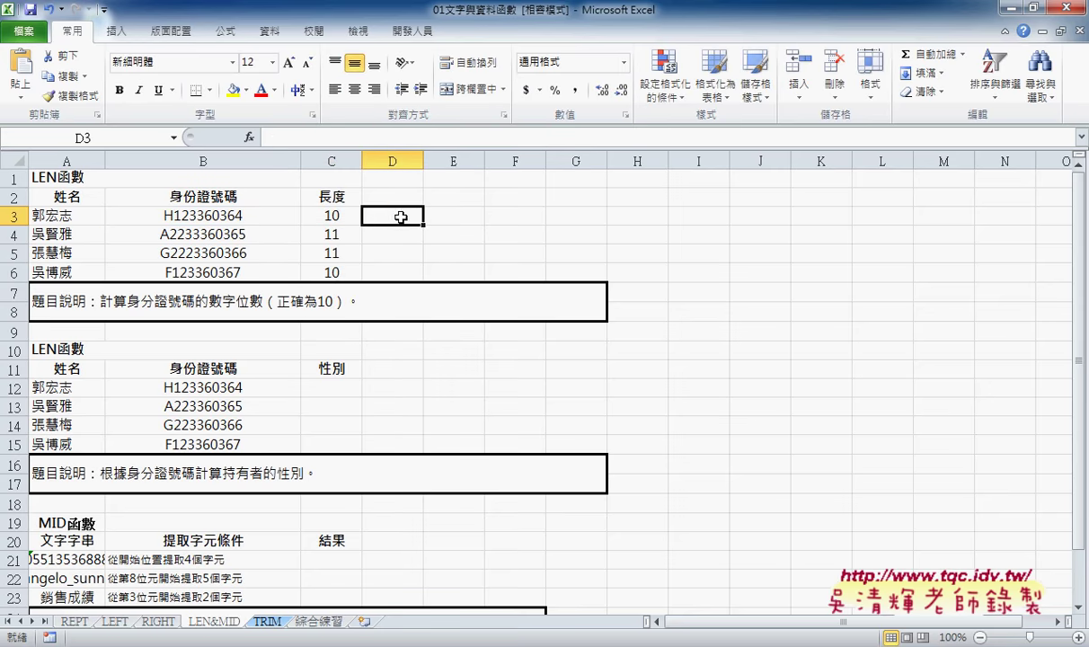
key(shift+F3)
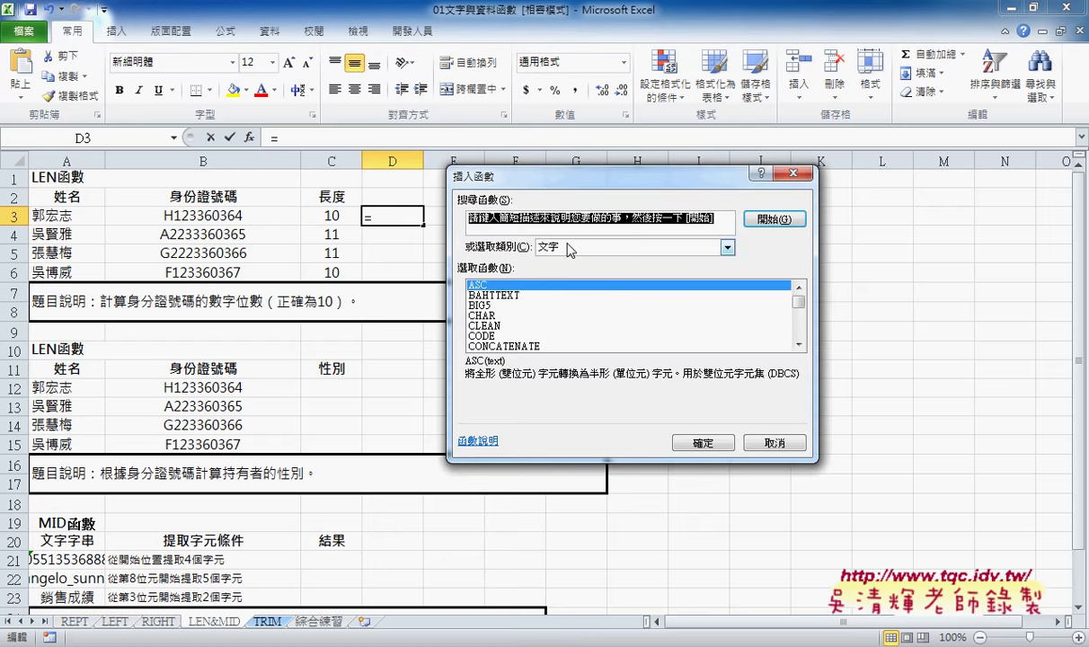
click(569, 249)
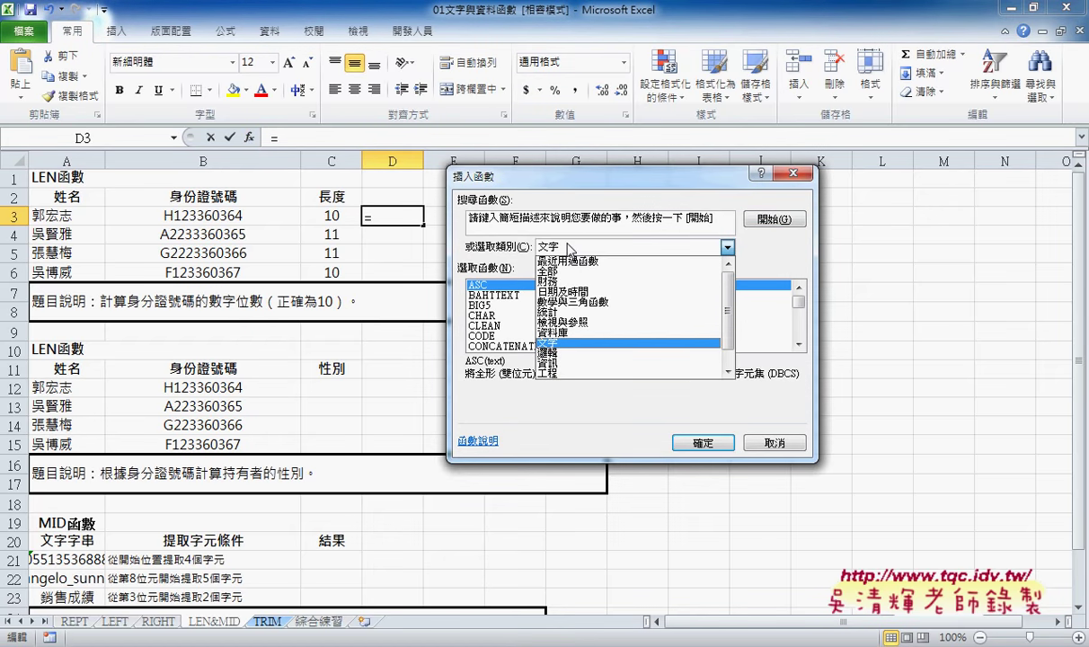
click(580, 355)
click(473, 306)
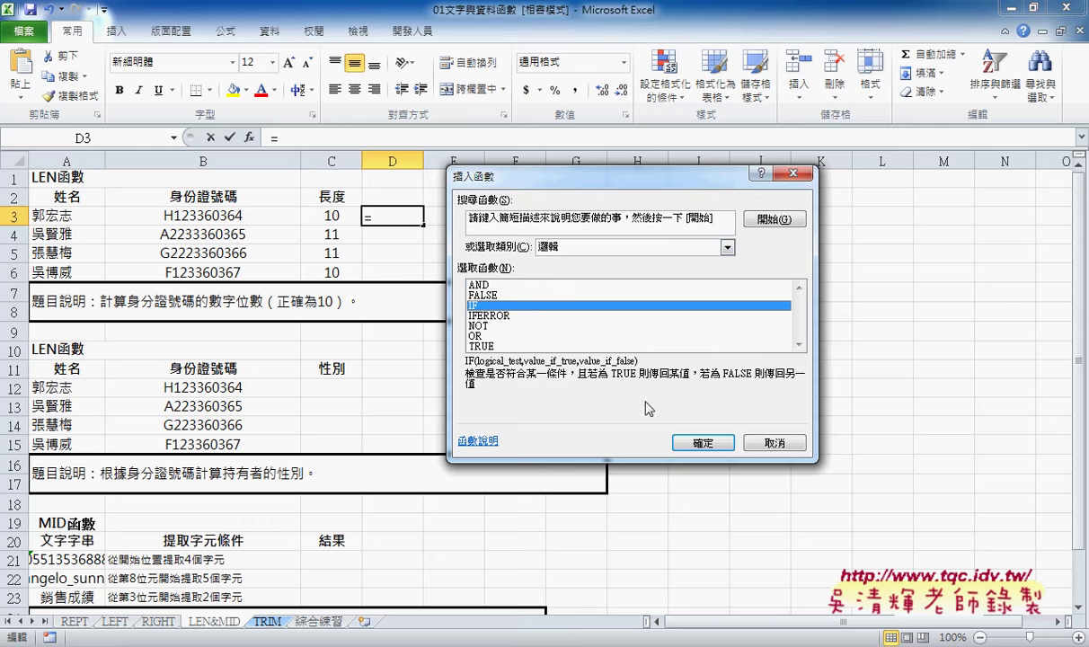
click(703, 443)
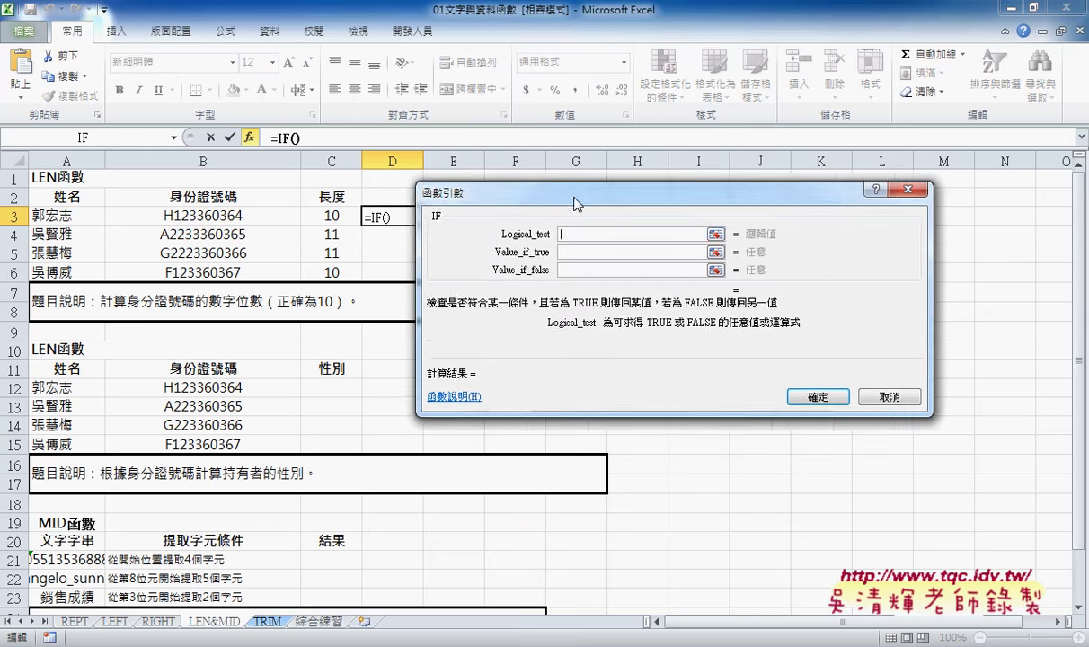
Enter the IF arguments LEN(B3)=10, "Y" and "N" and confirm the formula
drag(575, 200, 606, 182)
right_click(586, 214)
click(652, 271)
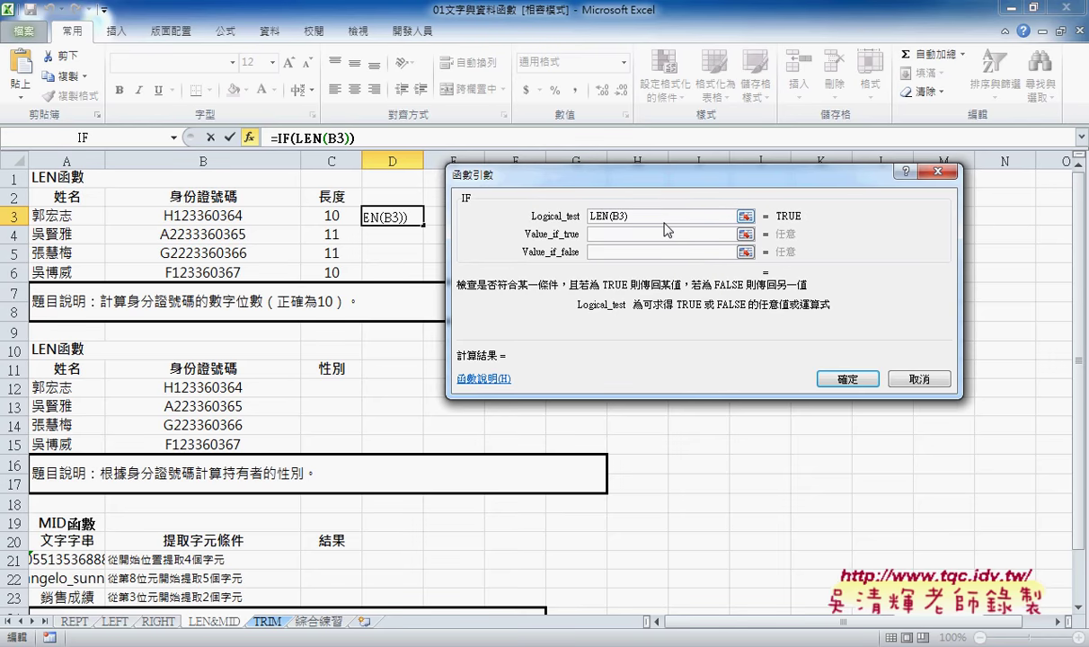
text(=1)
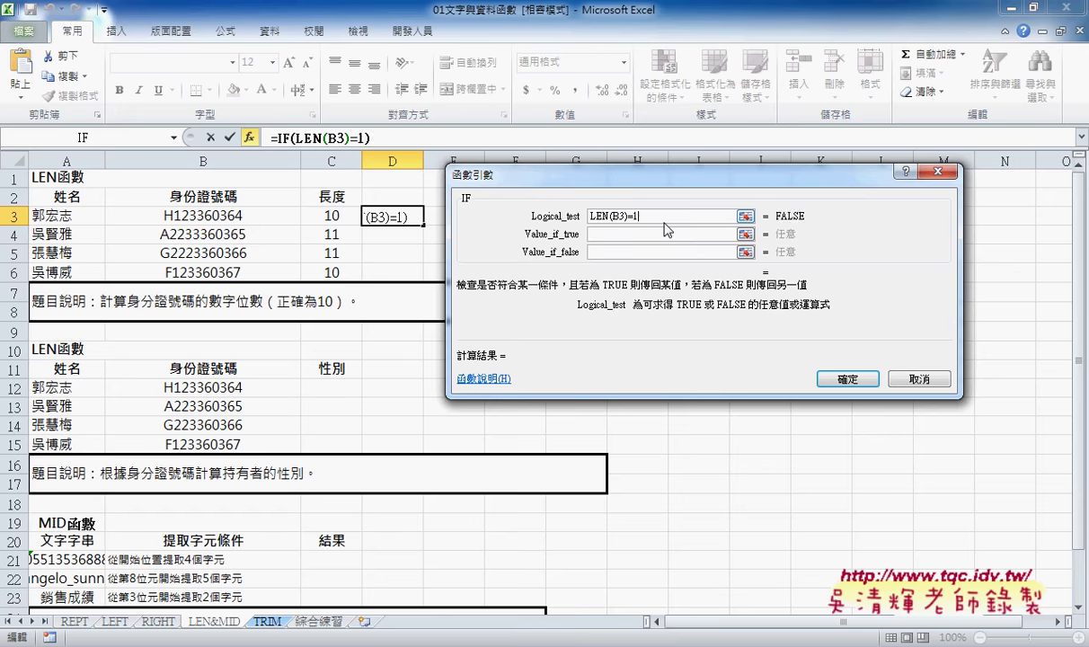
text(0)
click(646, 233)
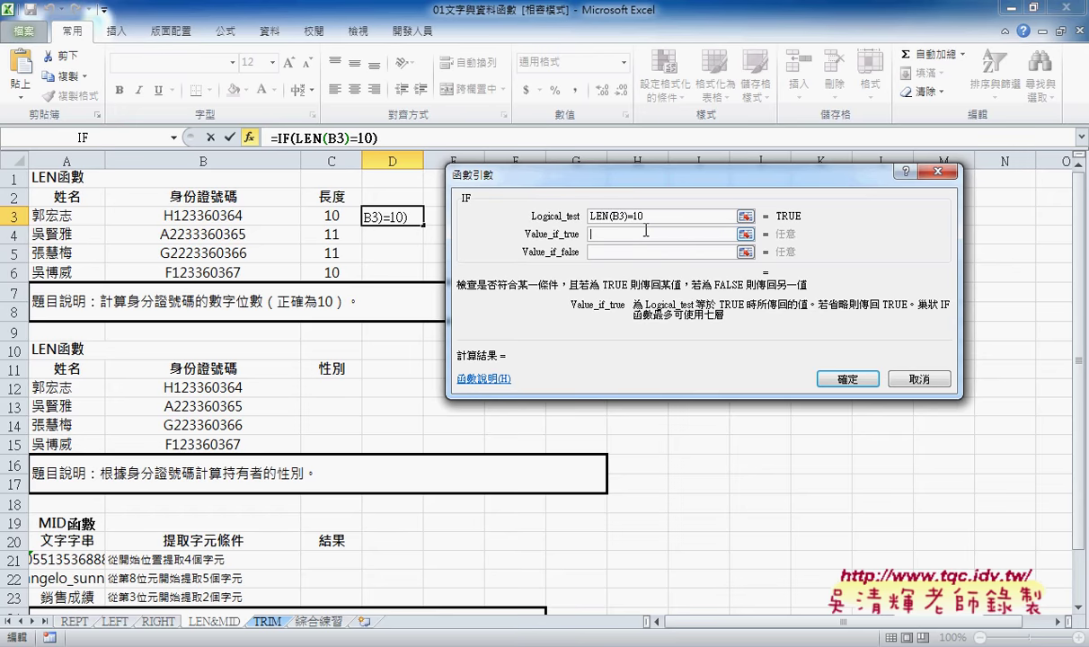
text(Y)
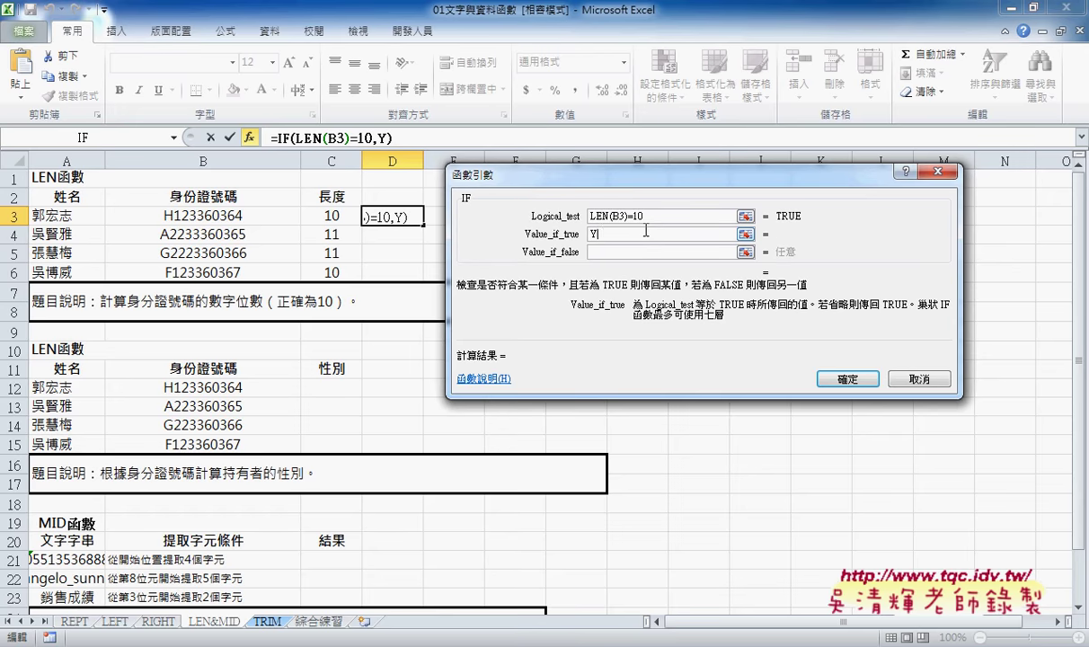
key(Tab)
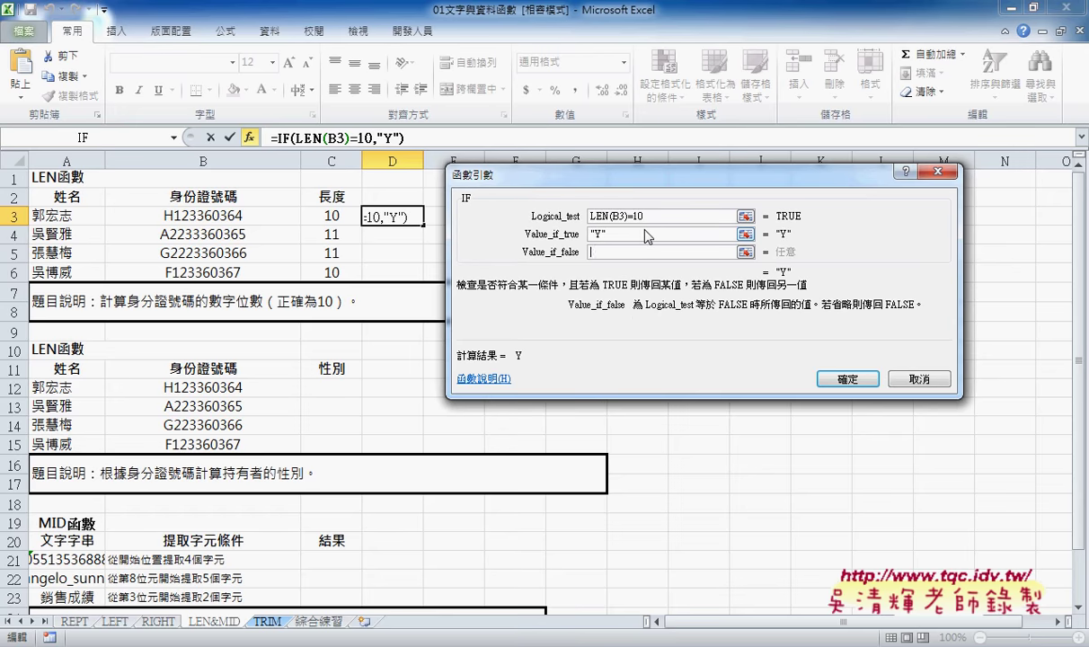
text(N)
click(646, 235)
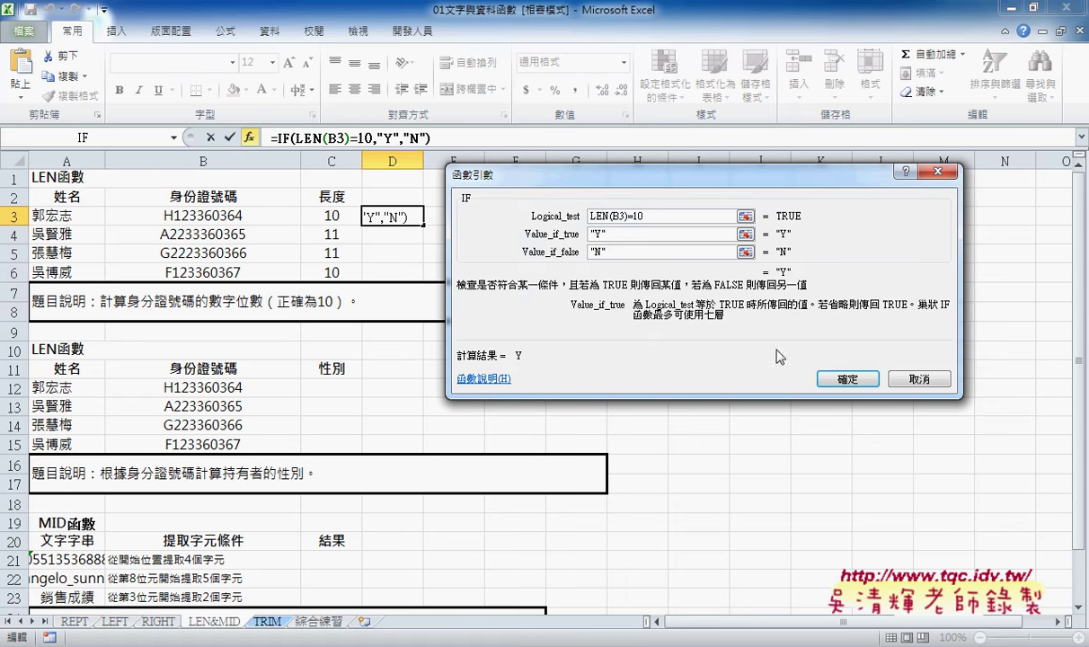
click(845, 379)
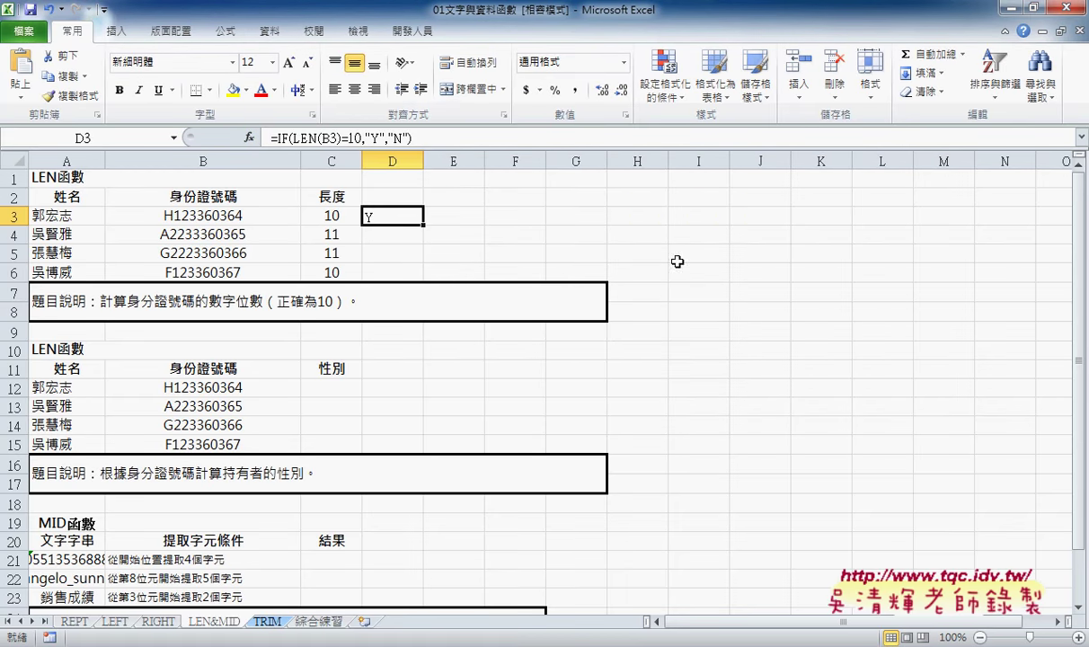
Centre D3 and fill the check down to D6, giving Y, N, N, Y
click(355, 89)
drag(424, 224, 430, 280)
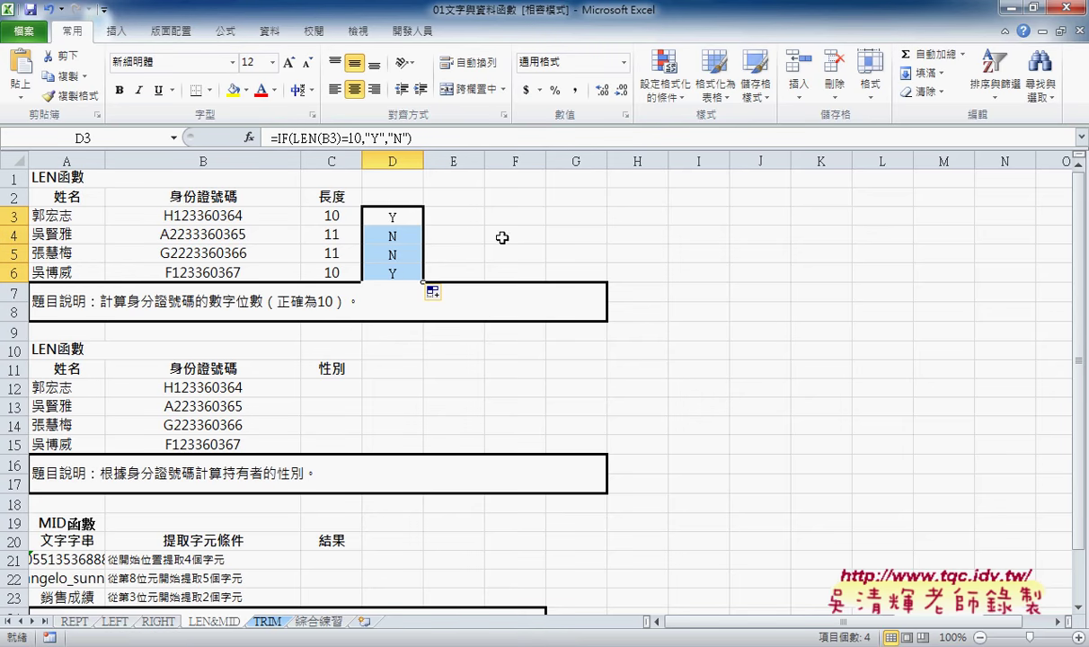
click(395, 215)
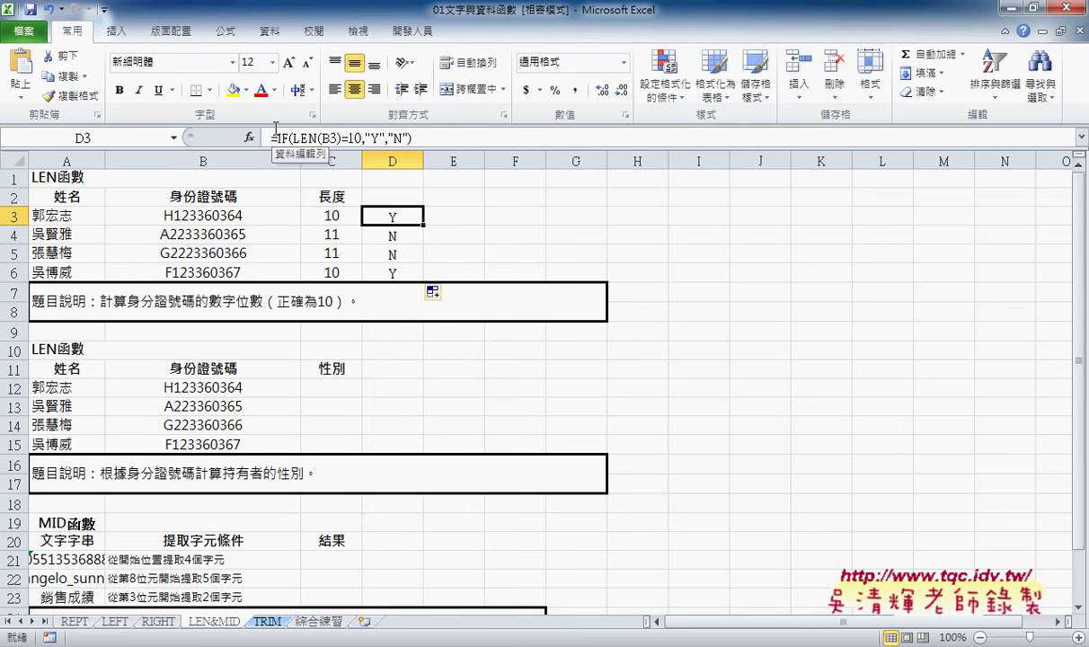
click(338, 389)
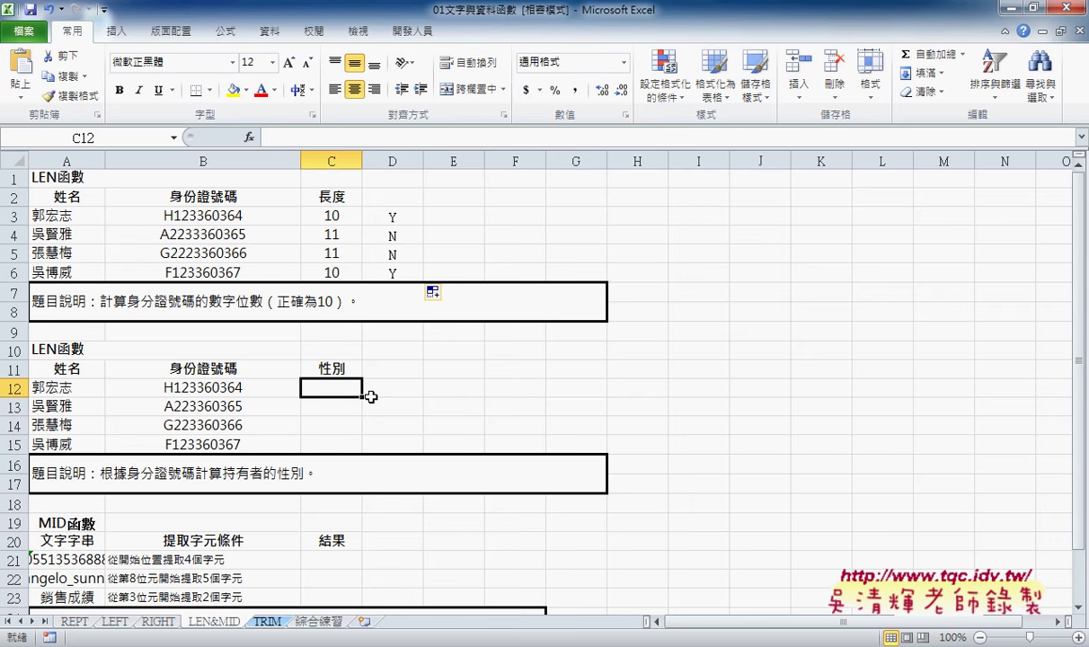
Insert the MID function into C12 from the Text function category
click(249, 138)
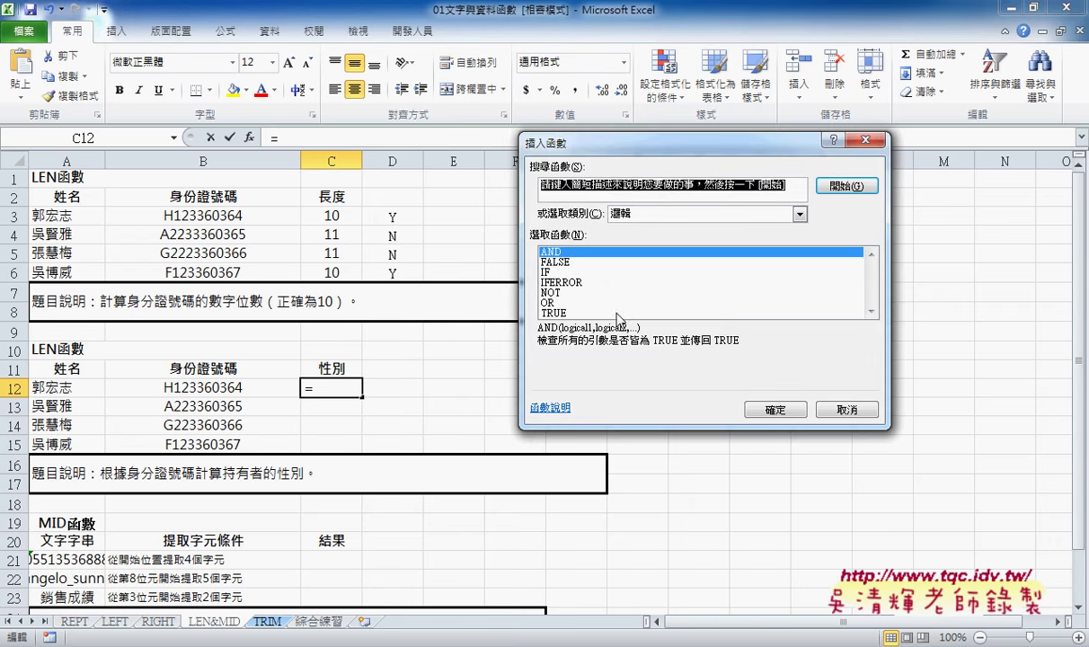
click(609, 213)
click(636, 310)
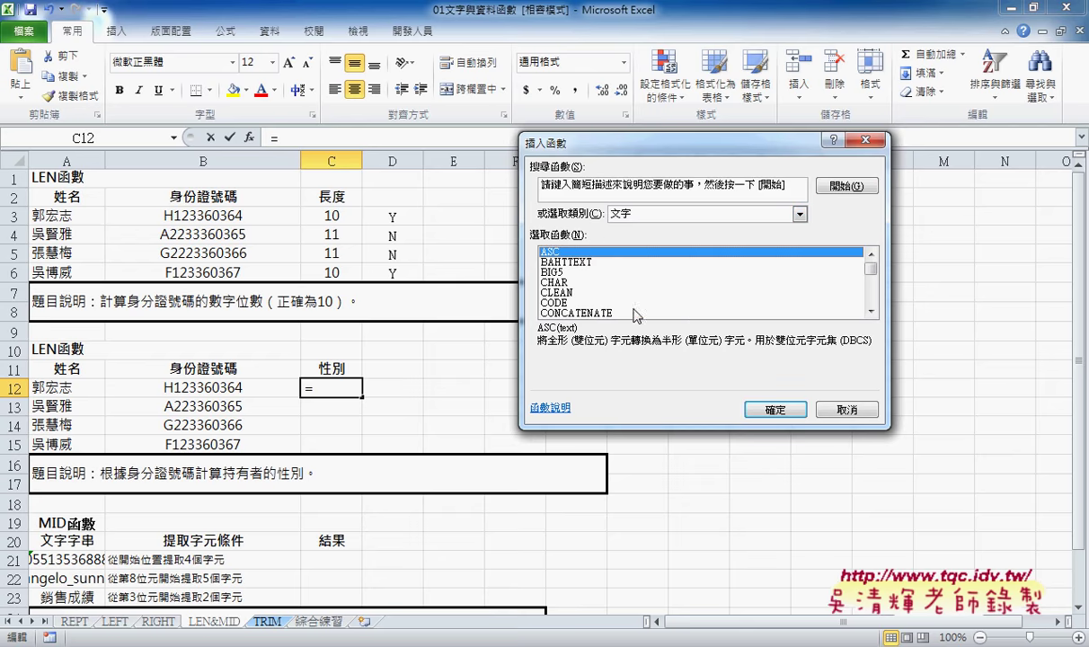
click(872, 311)
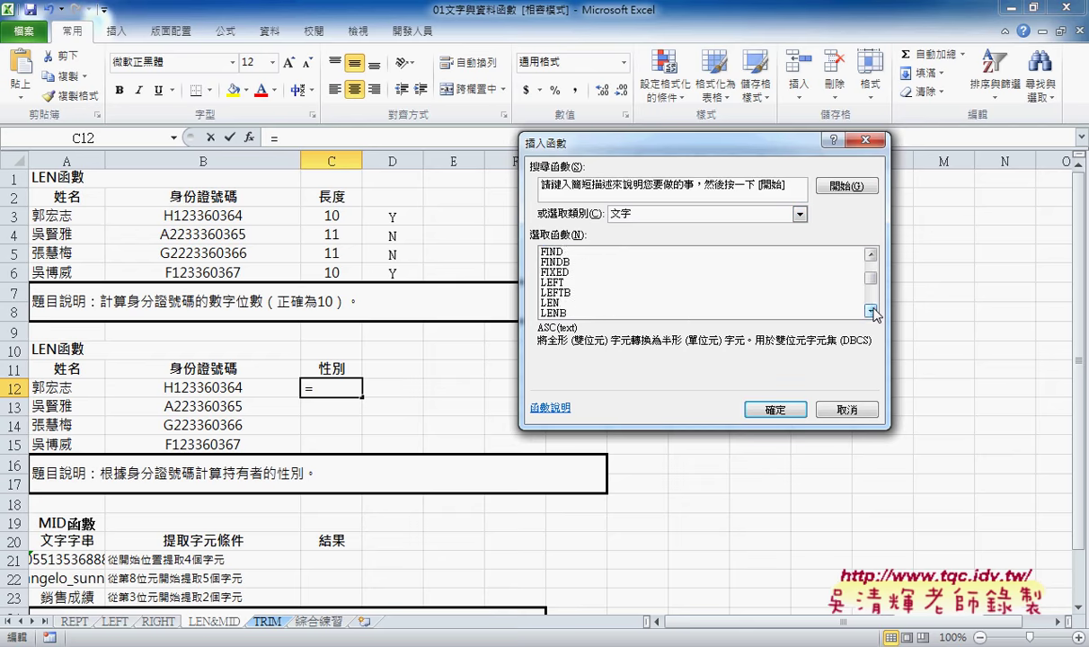
click(872, 311)
click(872, 311)
click(572, 293)
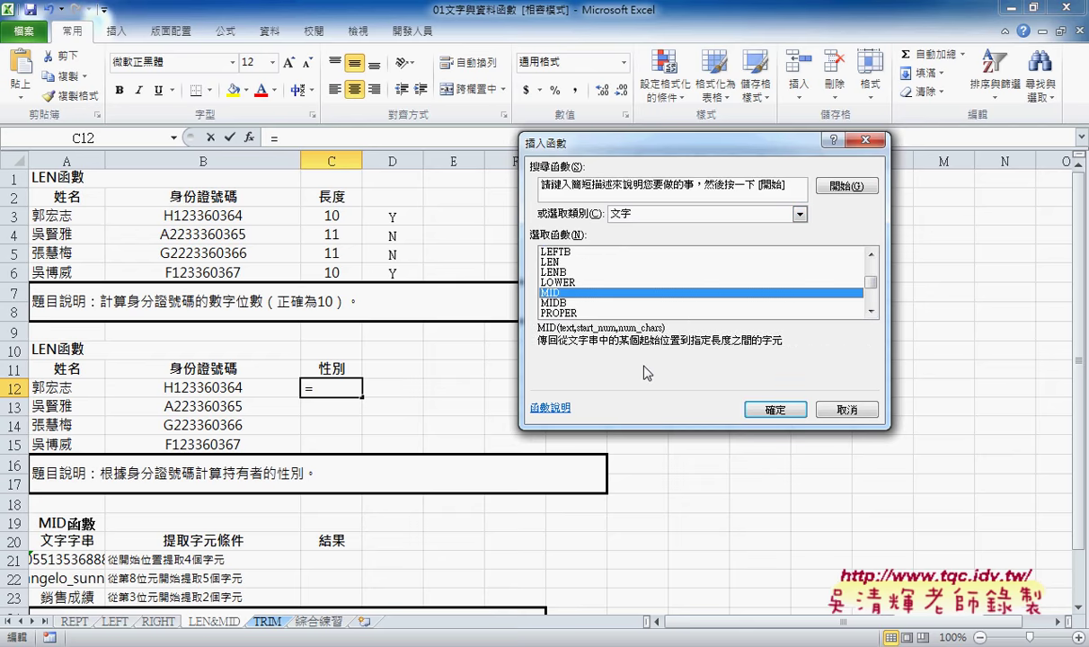
click(760, 409)
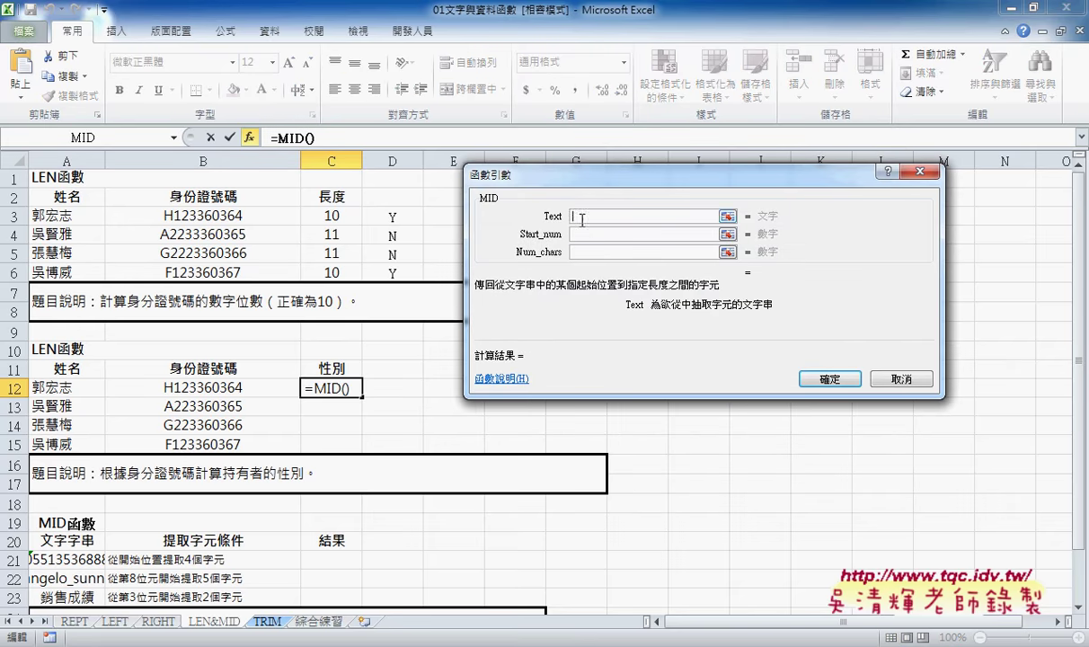
Set MID's arguments to text B12, start position 2 and 1 character, previewing 1
click(211, 392)
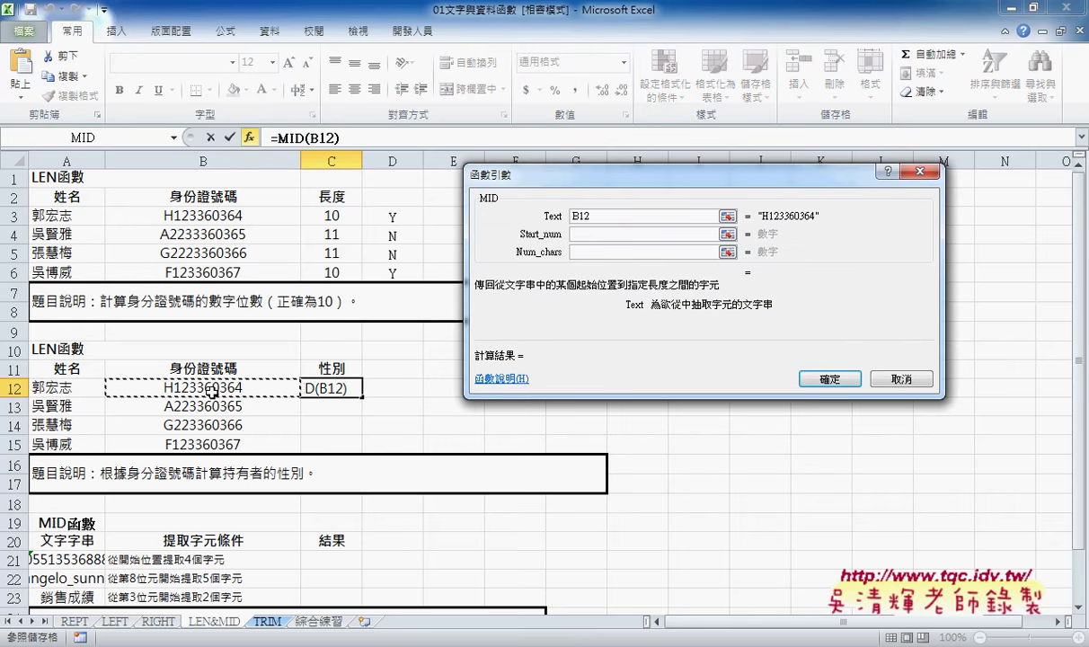
click(576, 234)
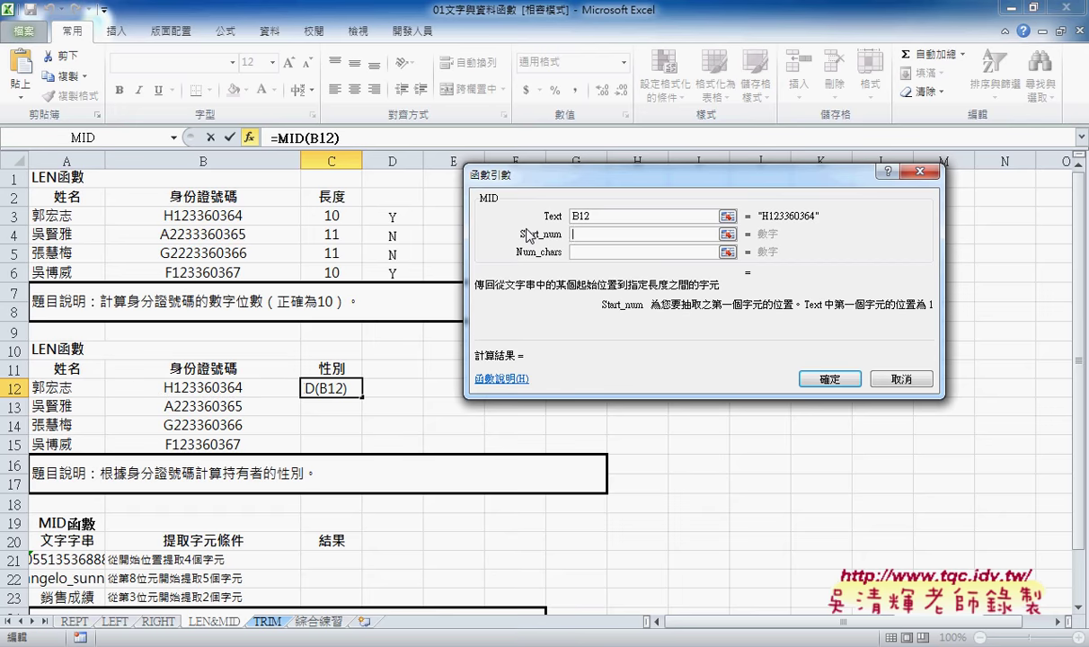
text(2)
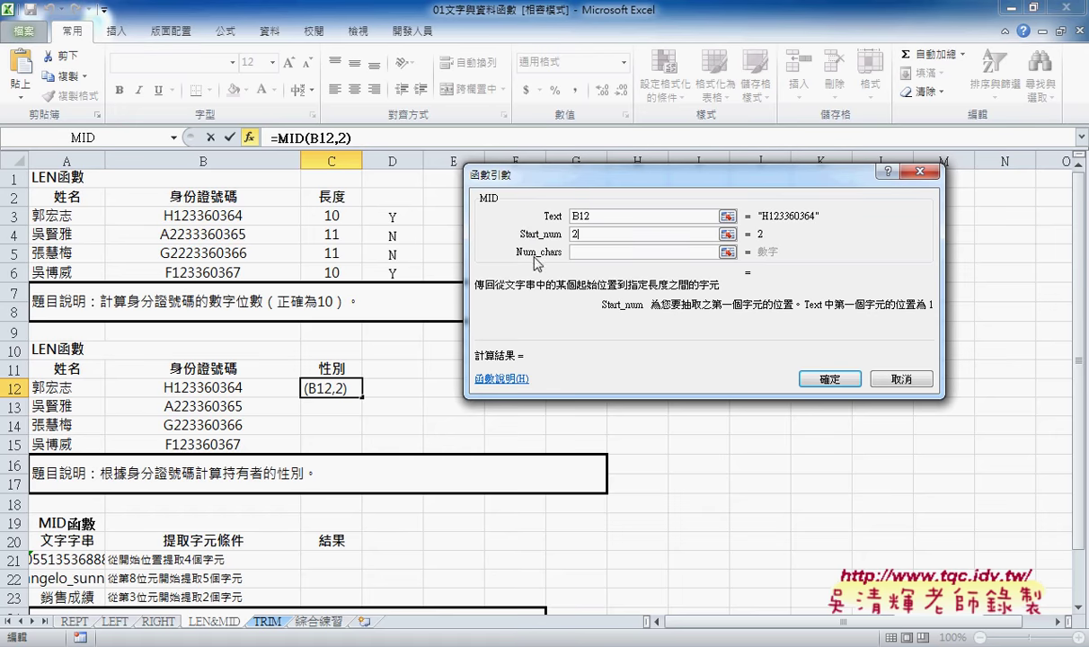
click(593, 252)
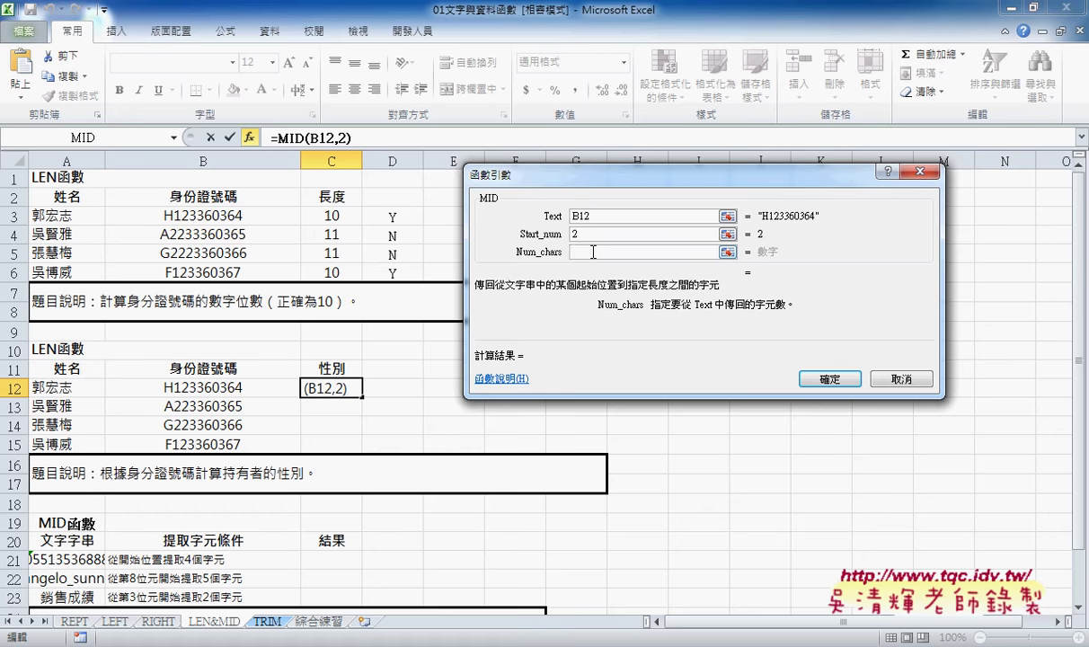
text(1)
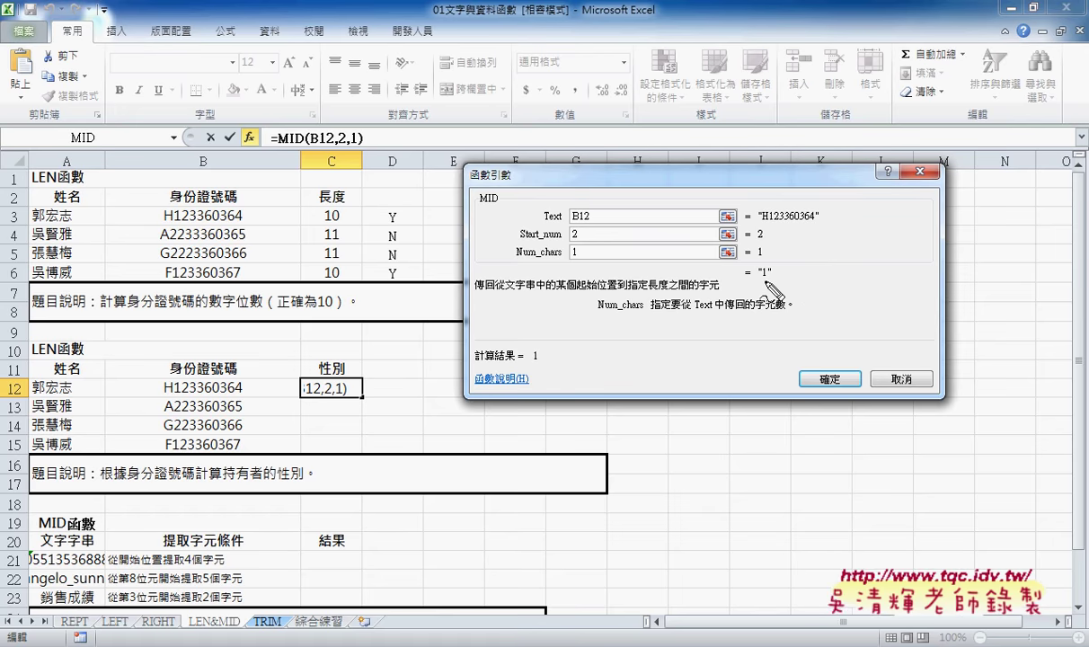
drag(765, 266, 765, 264)
drag(765, 267, 767, 273)
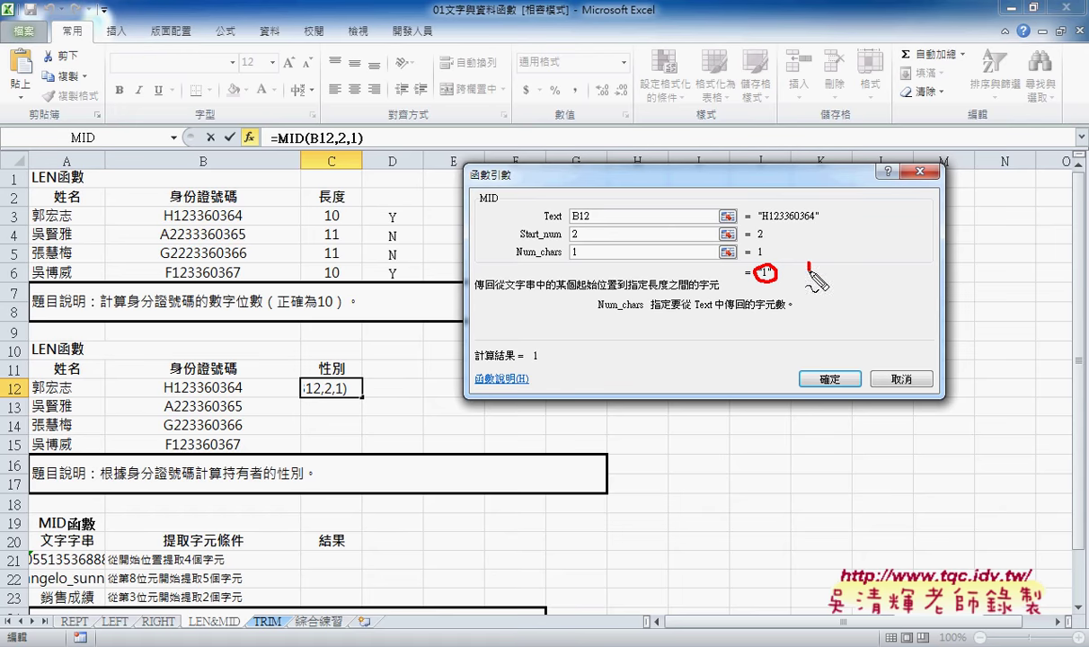
drag(809, 263, 808, 270)
mouse_move(815, 262)
mouse_down()
mouse_move(842, 270)
mouse_move(823, 291)
mouse_move(836, 307)
mouse_up()
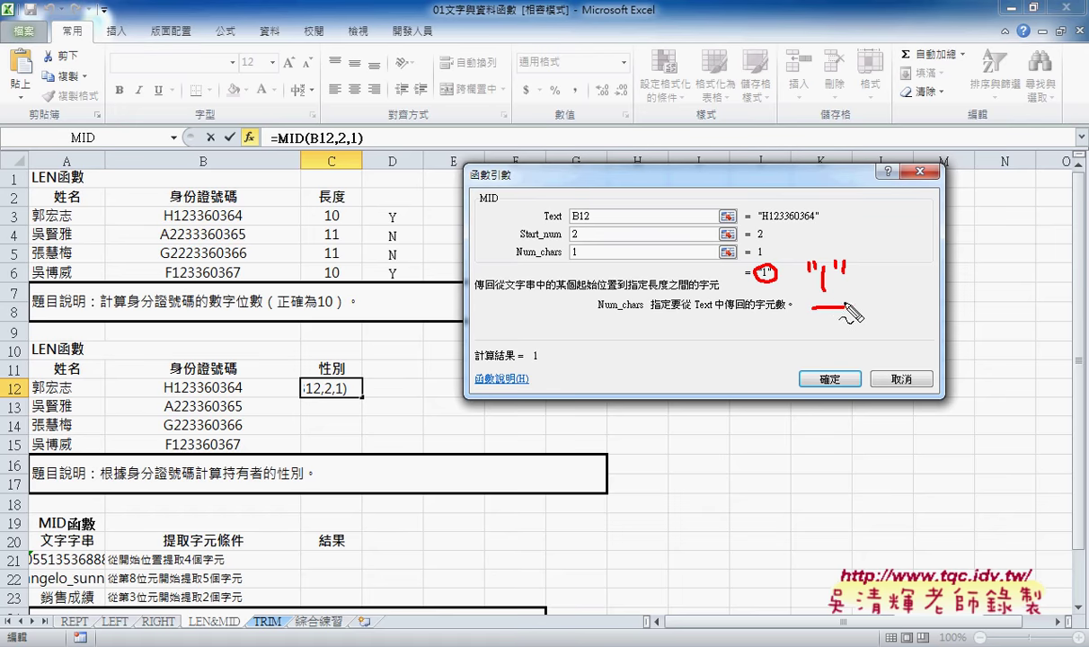
mouse_move(873, 278)
mouse_down()
mouse_move(923, 297)
mouse_move(876, 314)
mouse_up()
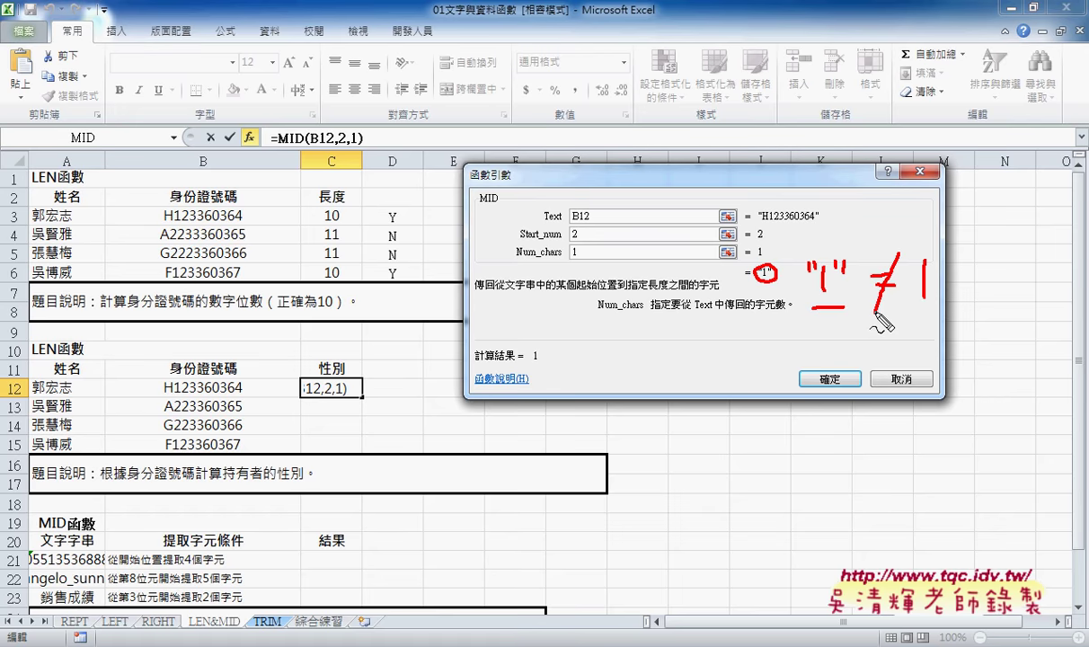
key(Escape)
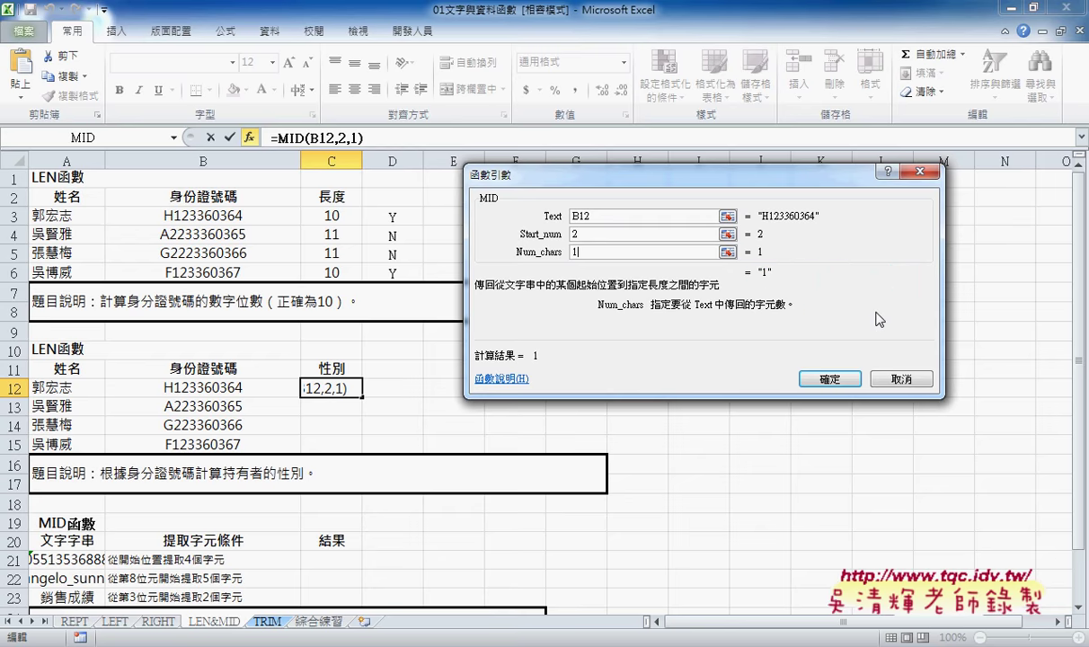
Confirm MID, fill C12 down to C15 (1, 2, 2, 1), then cut MID(B12,2,1) from C12
click(848, 380)
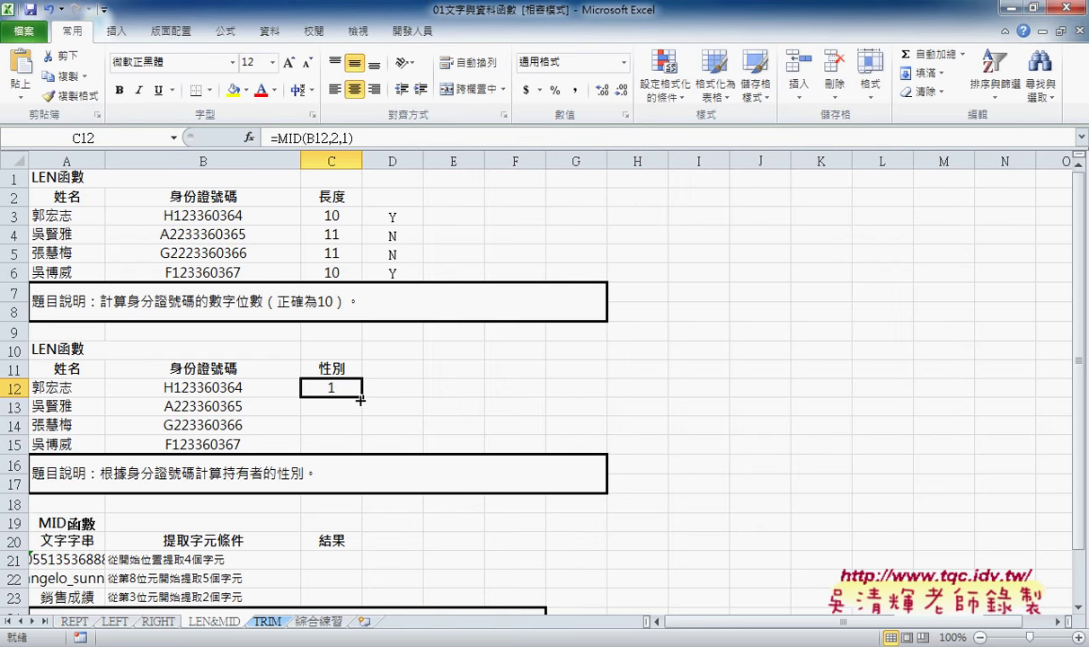
drag(362, 405, 362, 451)
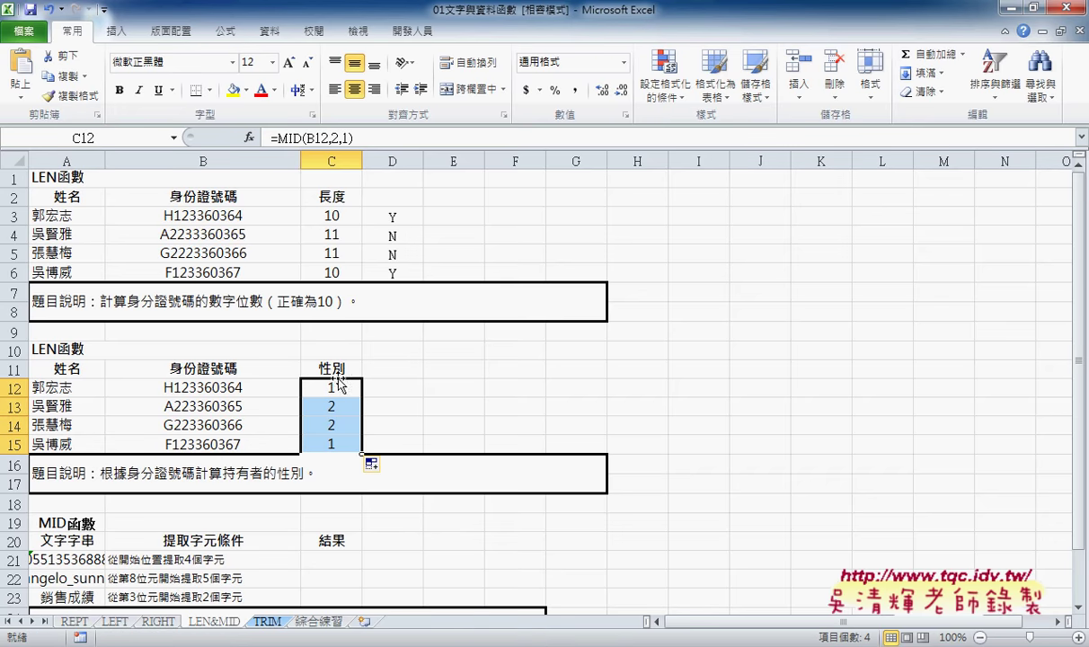
click(277, 138)
drag(279, 138, 353, 139)
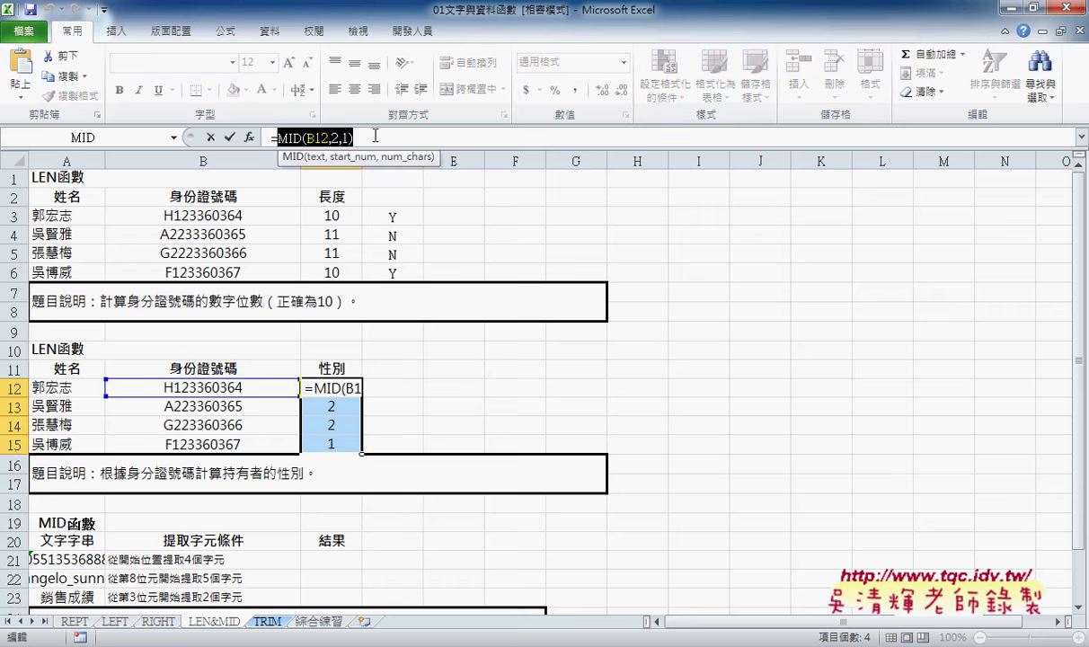
right_click(339, 135)
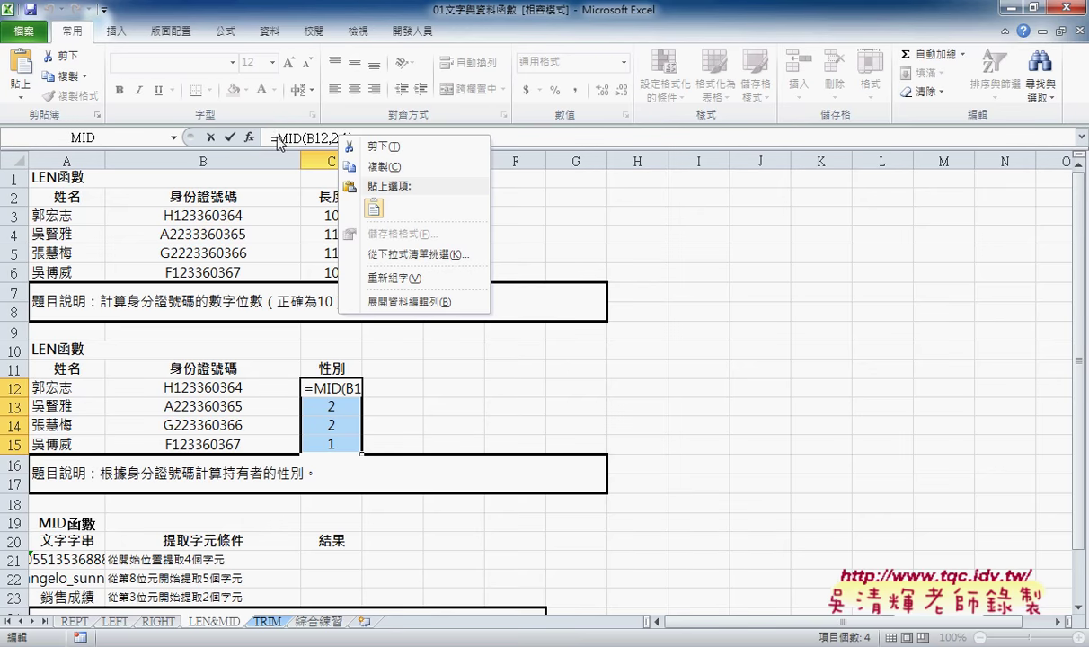
click(370, 145)
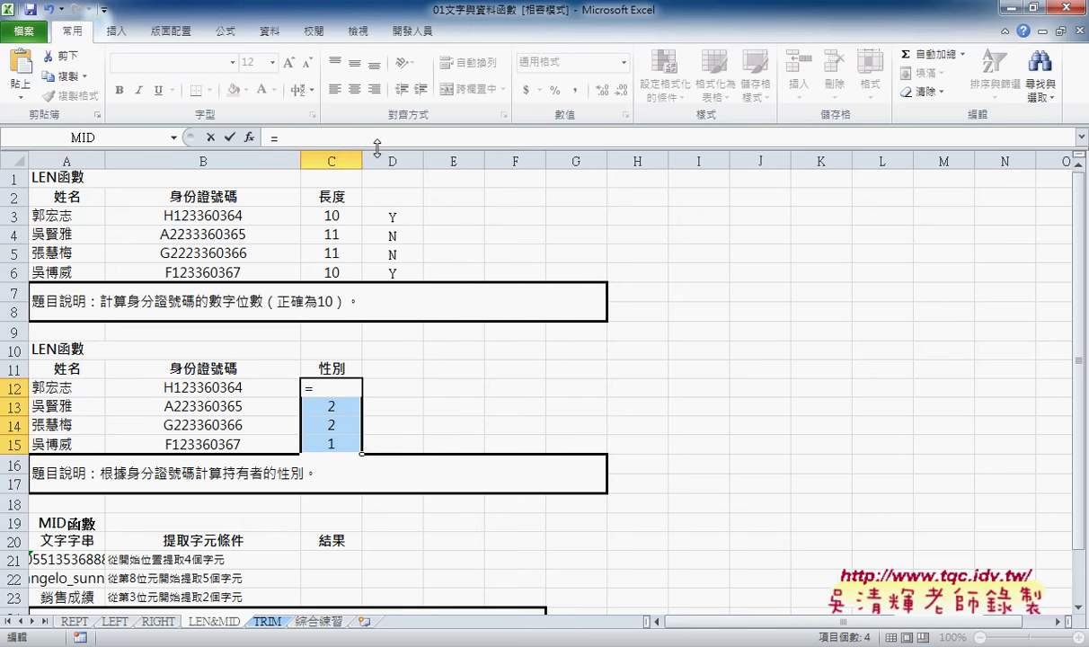
Start an IF function in C12 with the condition MID(B12,2,1)="1"
click(251, 138)
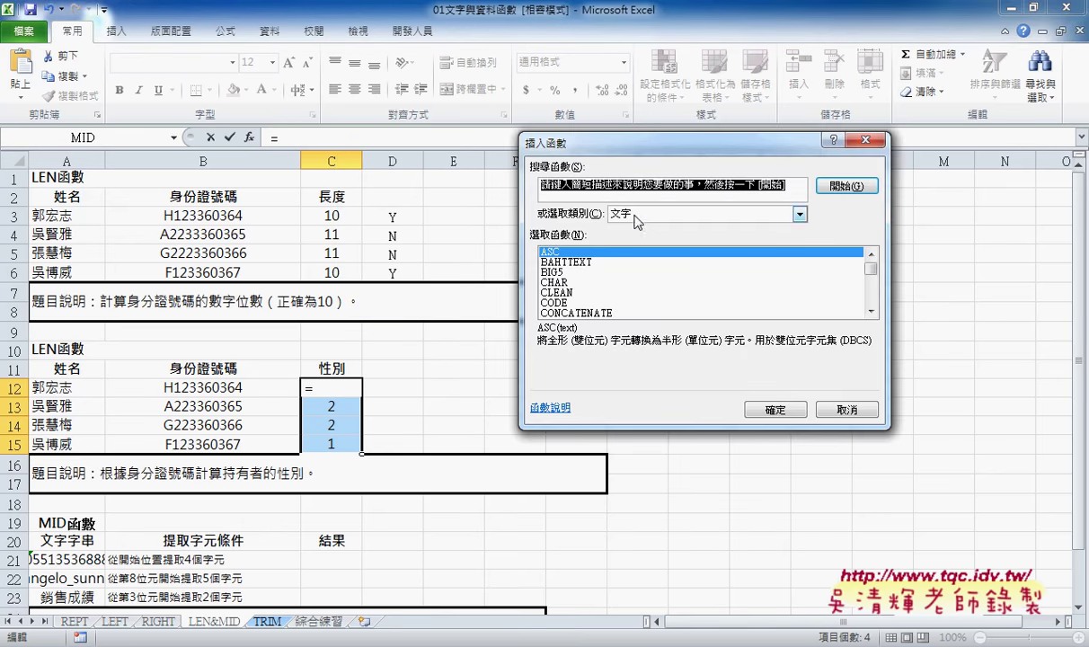
click(608, 214)
click(620, 319)
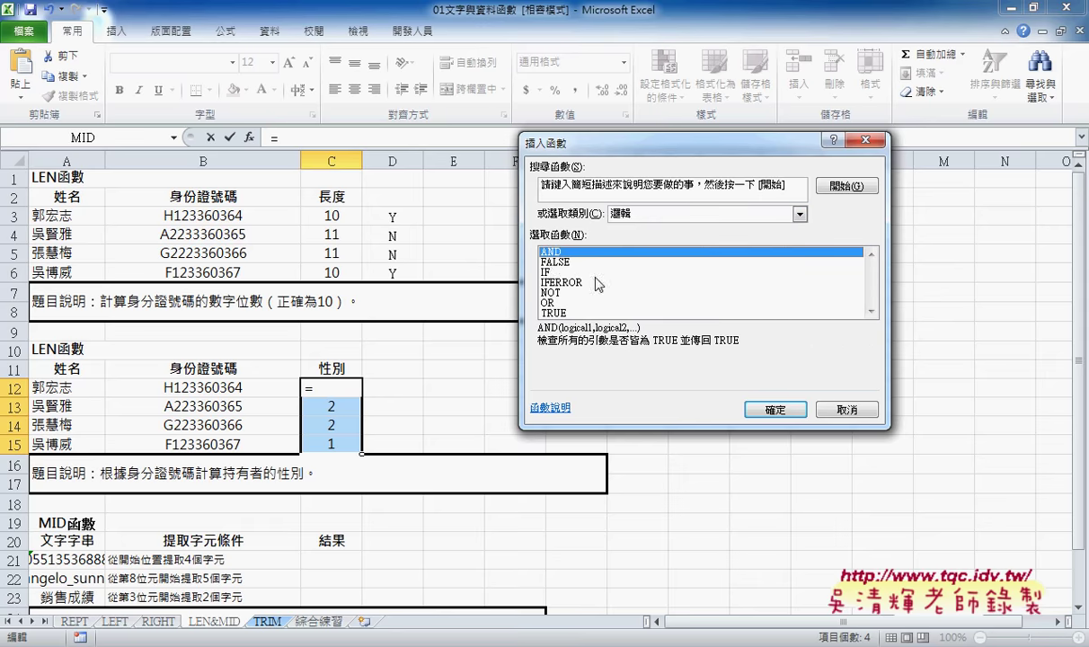
click(550, 272)
click(775, 408)
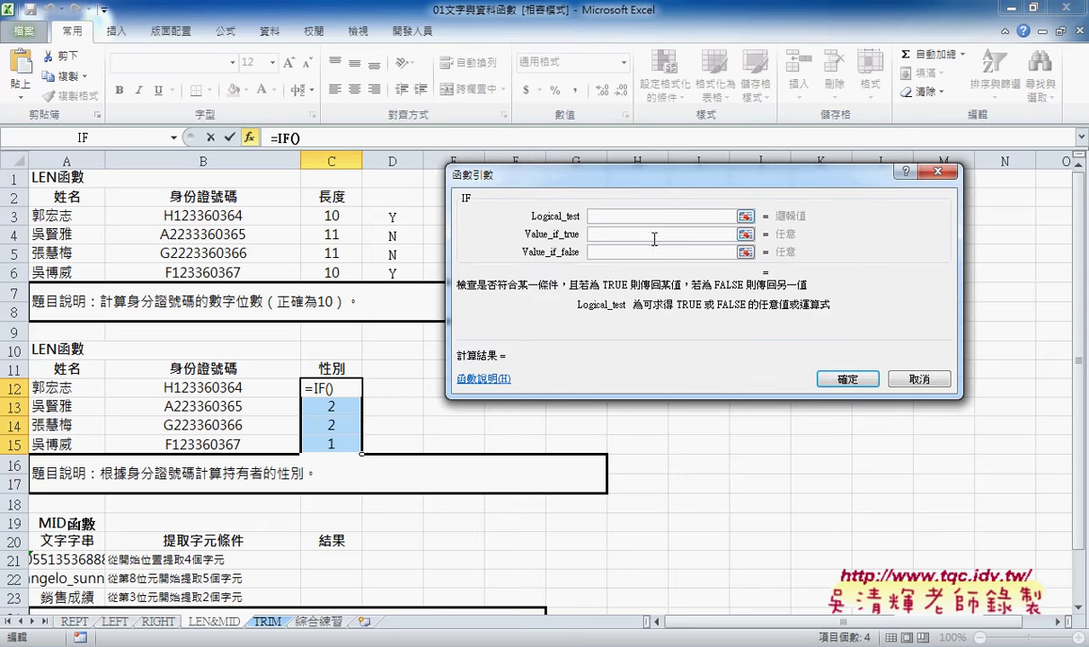
right_click(640, 215)
click(668, 270)
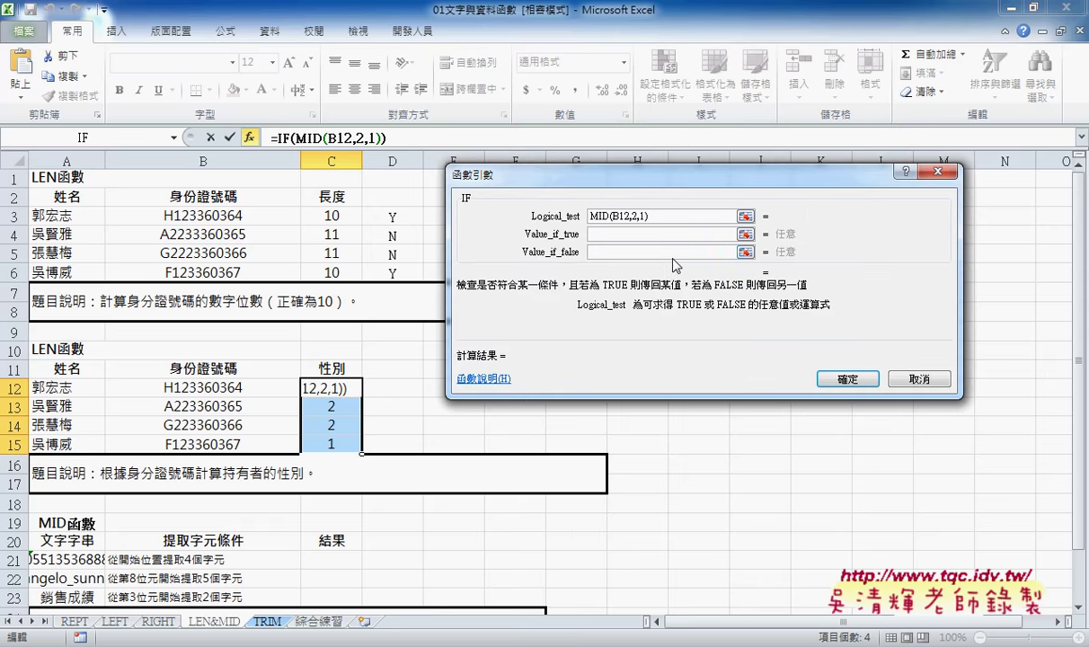
text(=)
text(1)
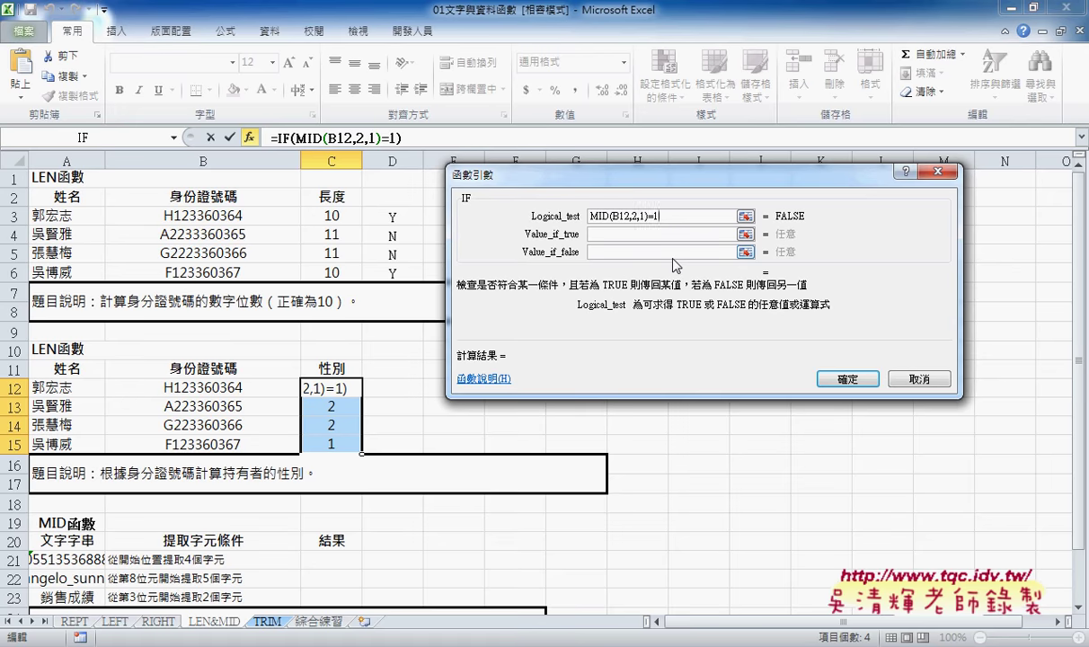
key(Left)
text(")
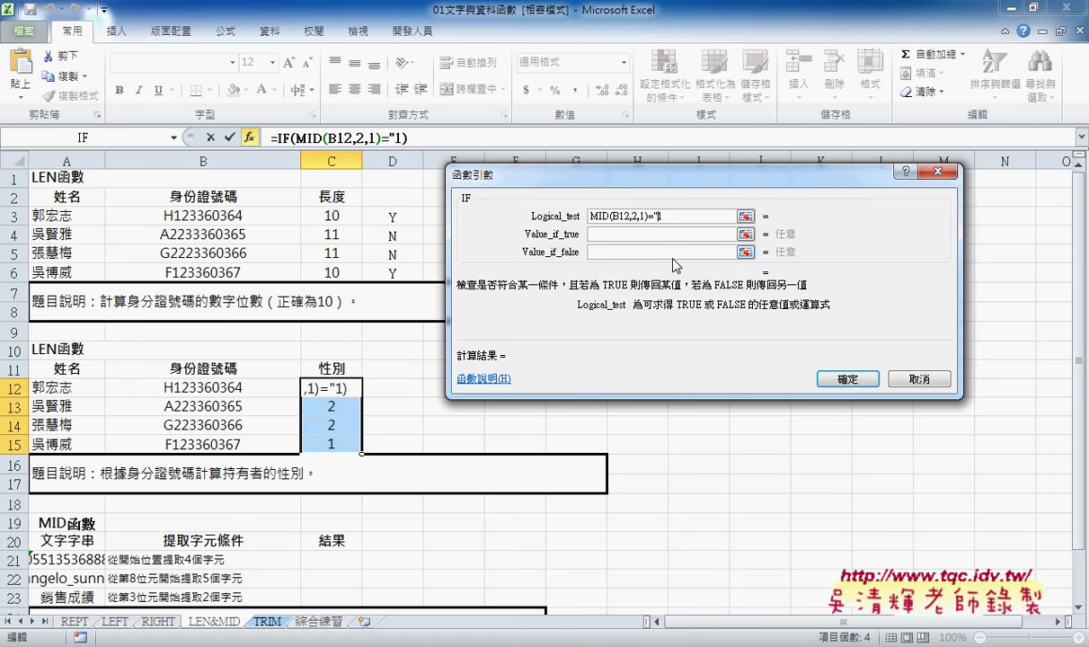
key(Right)
text(")
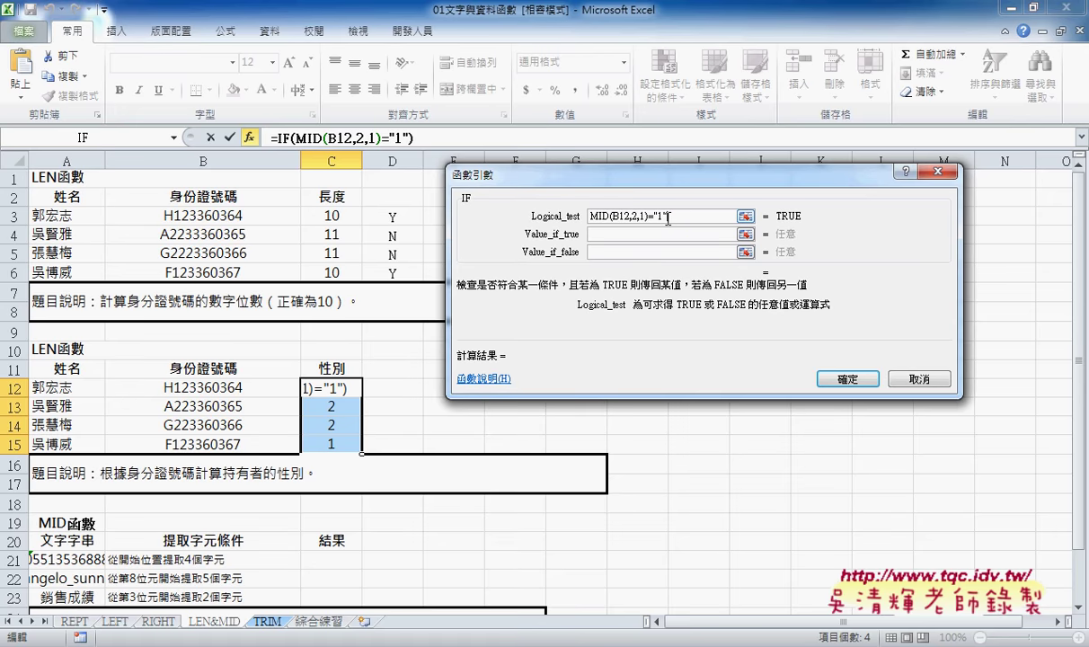
drag(668, 216, 655, 217)
Set the IF result to 男 when true and 女 when false
click(627, 235)
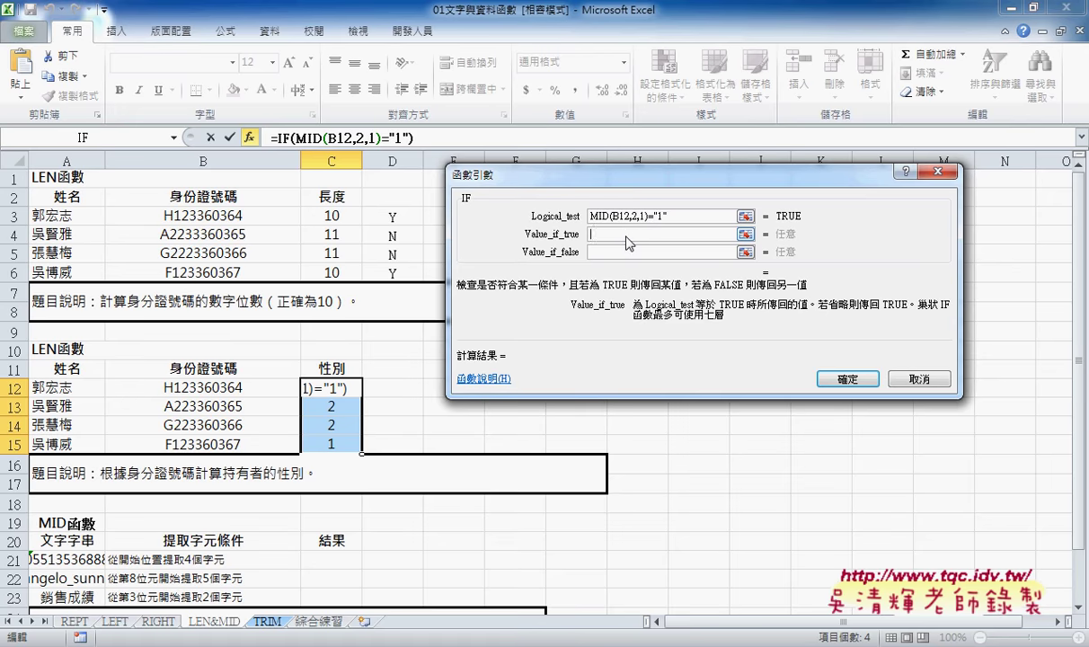
text(ㄋ)
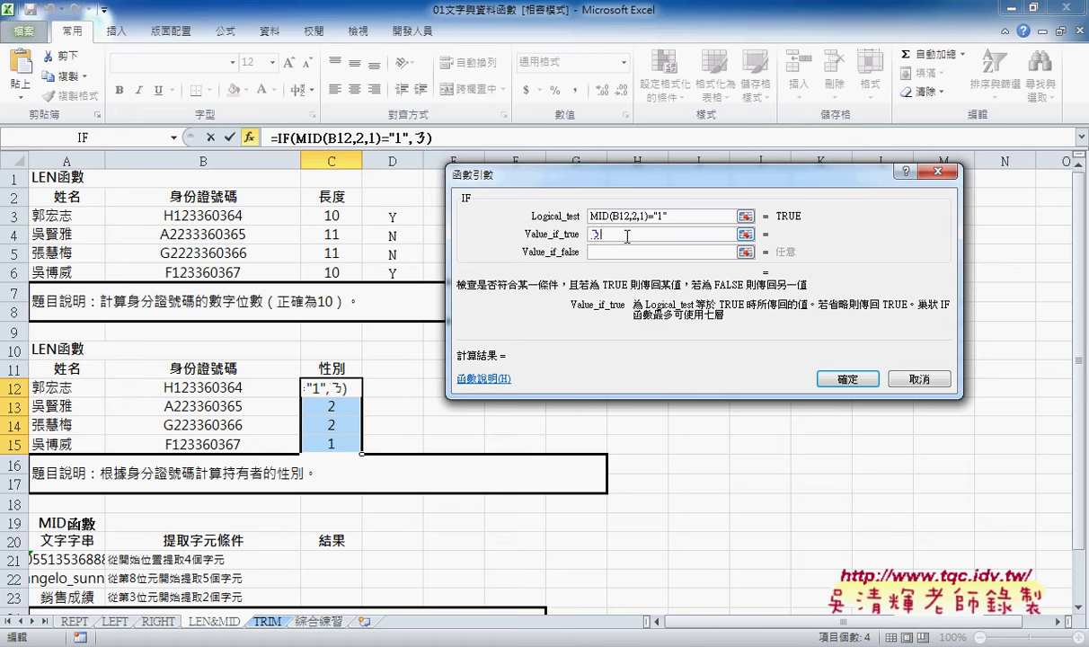
text(ㄢ)
key(Down)
key(2)
click(626, 251)
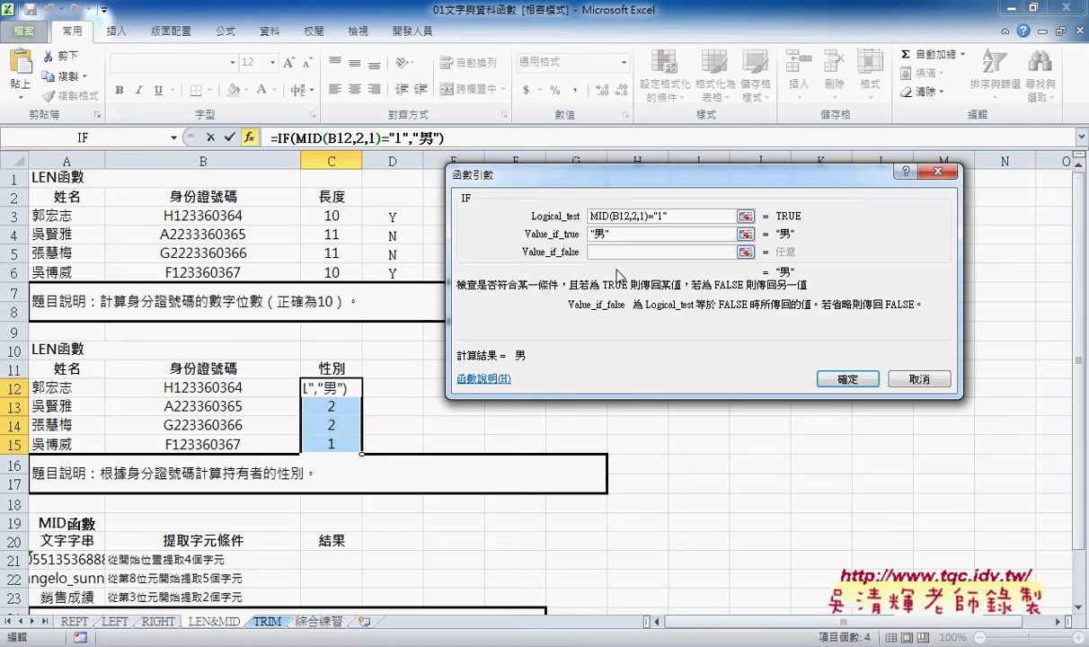
text(女)
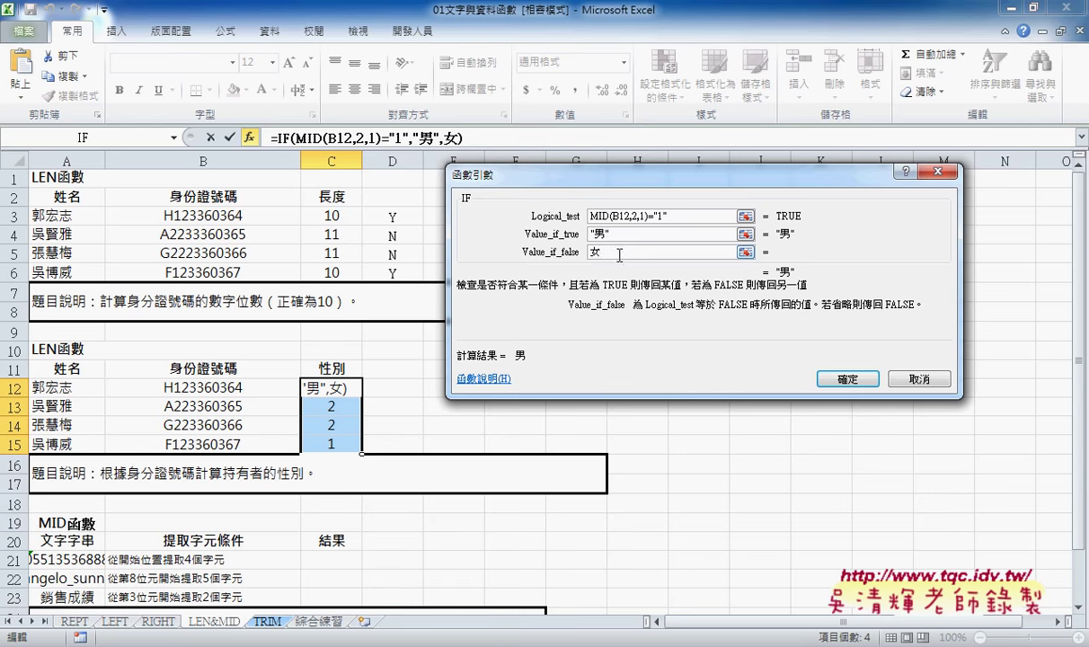
click(635, 236)
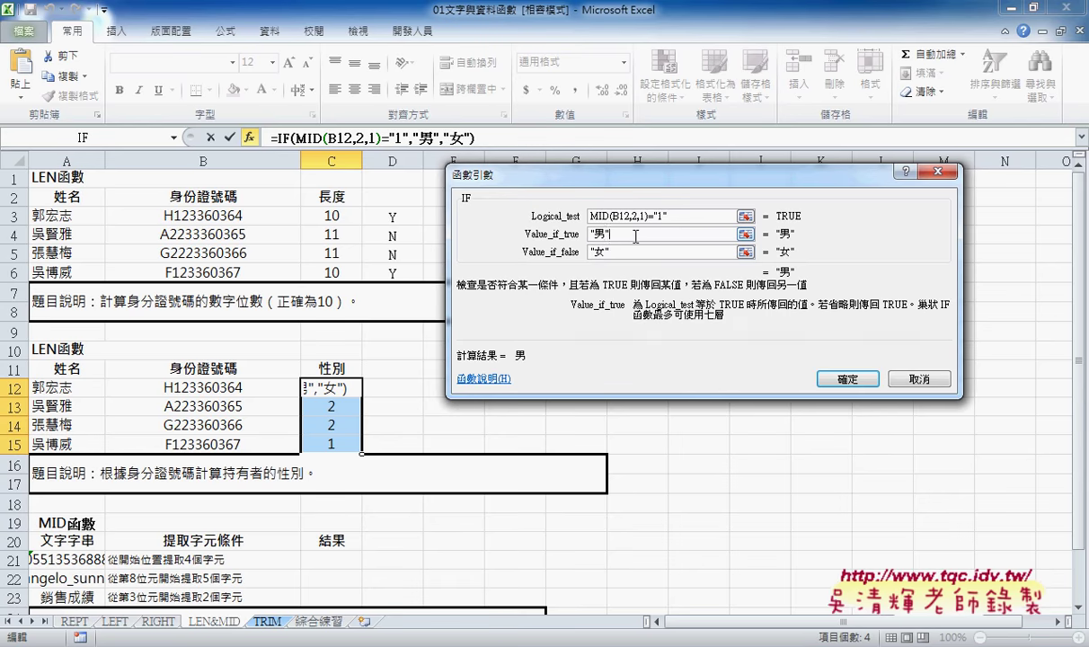
Confirm the gender formula and fill C12 down to C15, giving 男, 女, 女, 男
click(848, 380)
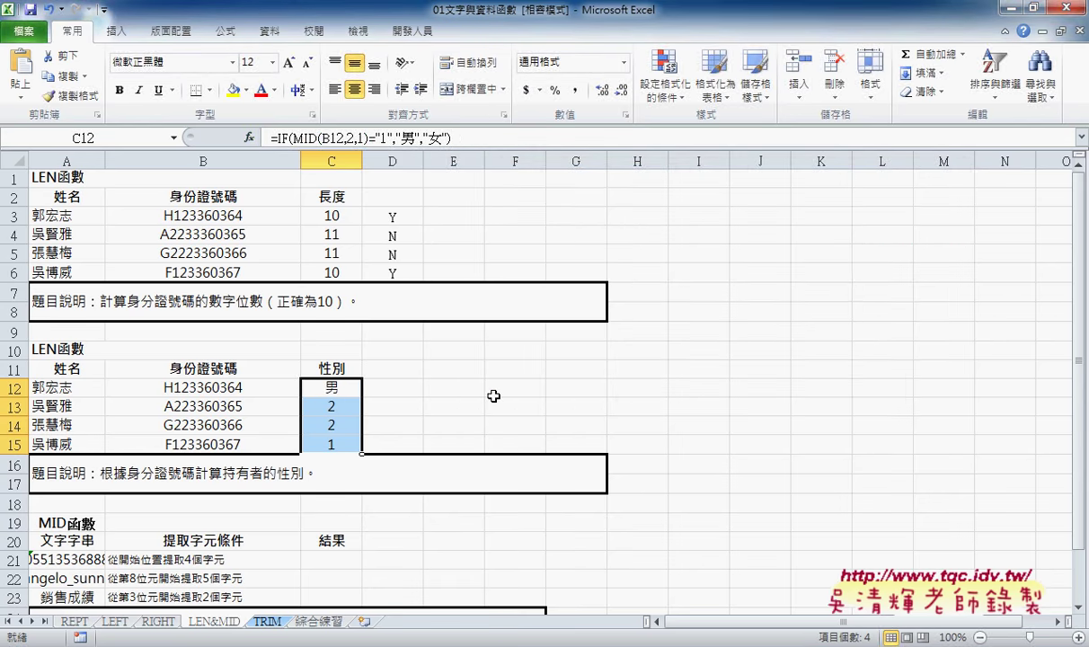
click(332, 385)
drag(362, 396, 362, 446)
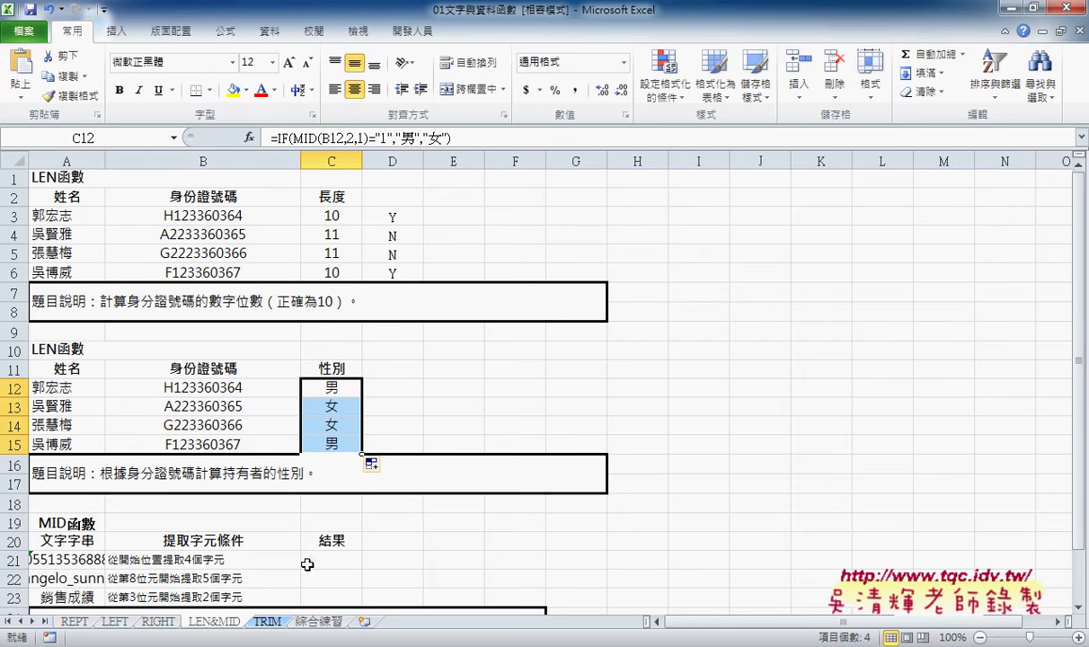
Look through the RIGHT and LEFT sheets, ending on the TRIM sheet
click(155, 621)
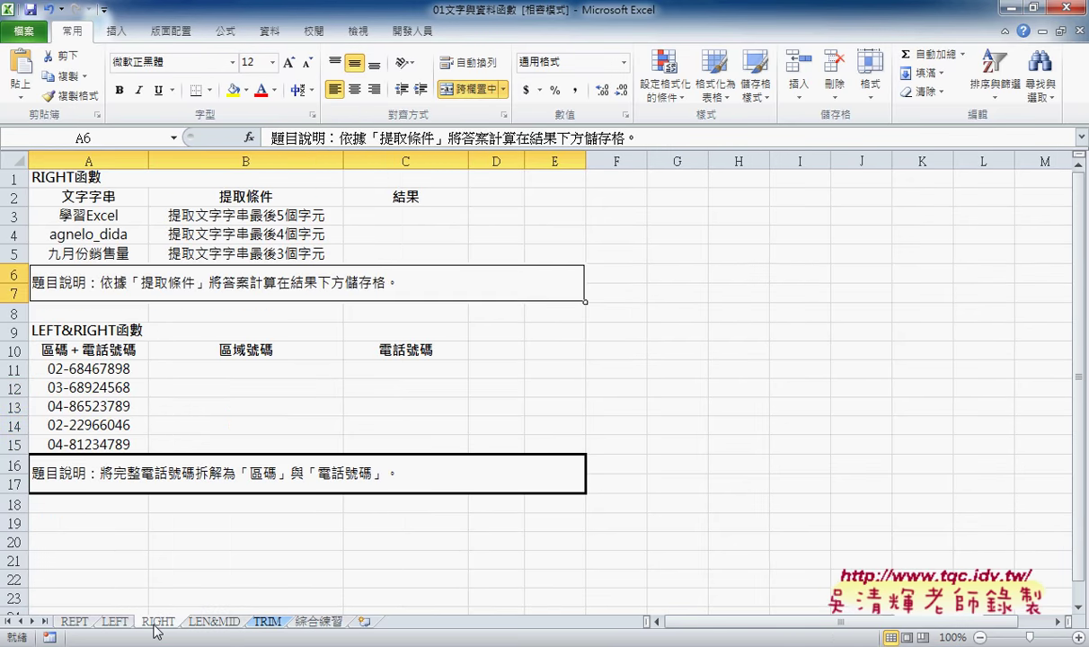
click(121, 622)
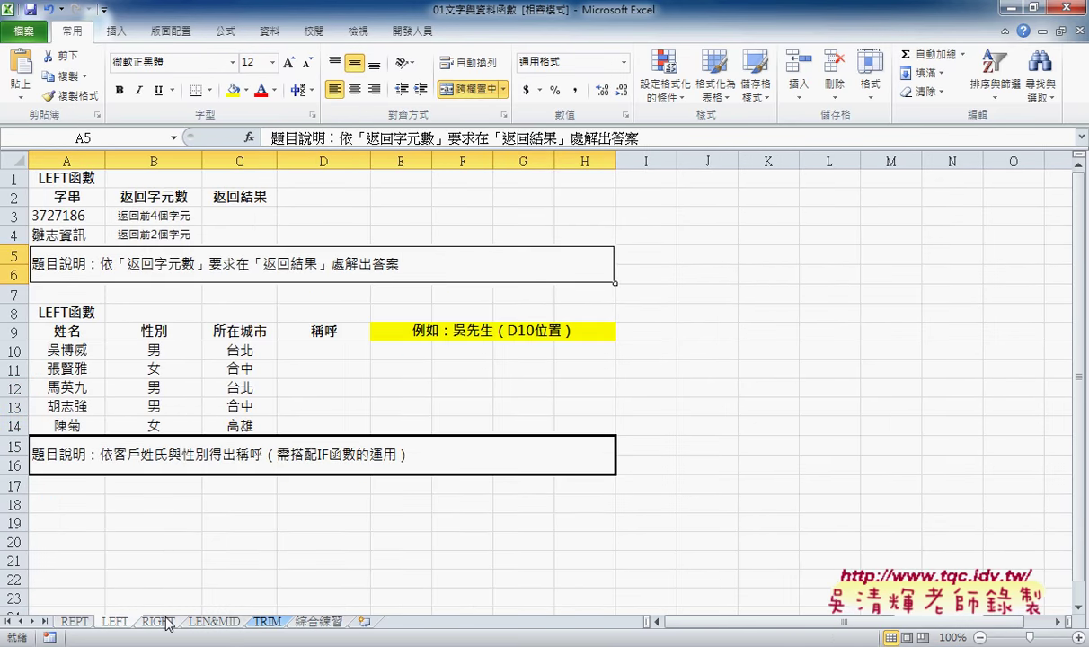
click(159, 621)
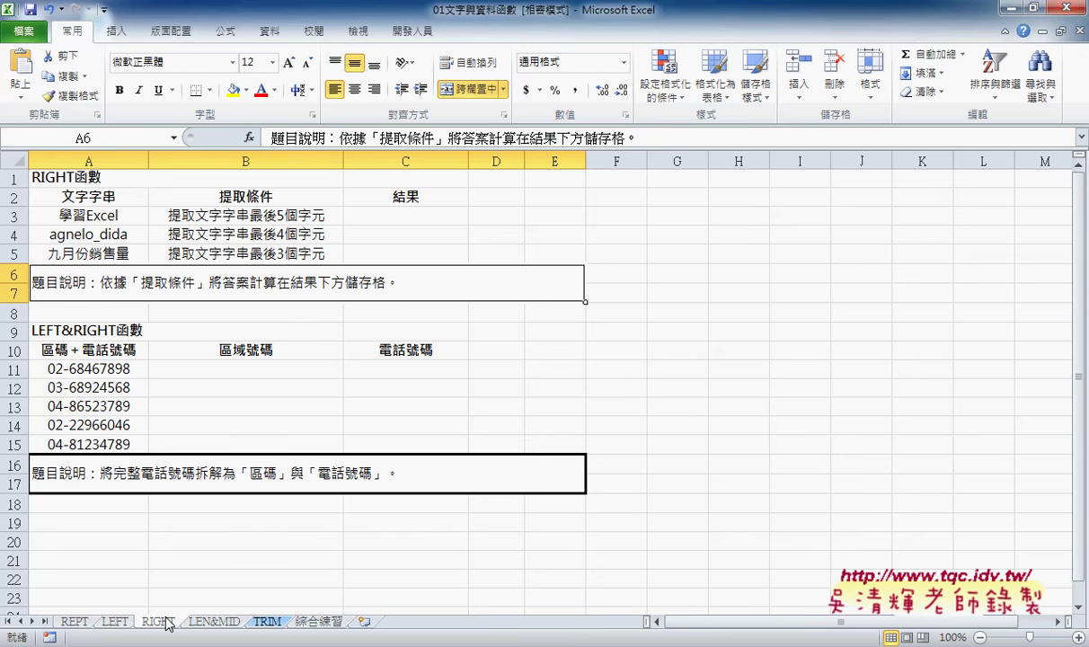
click(267, 622)
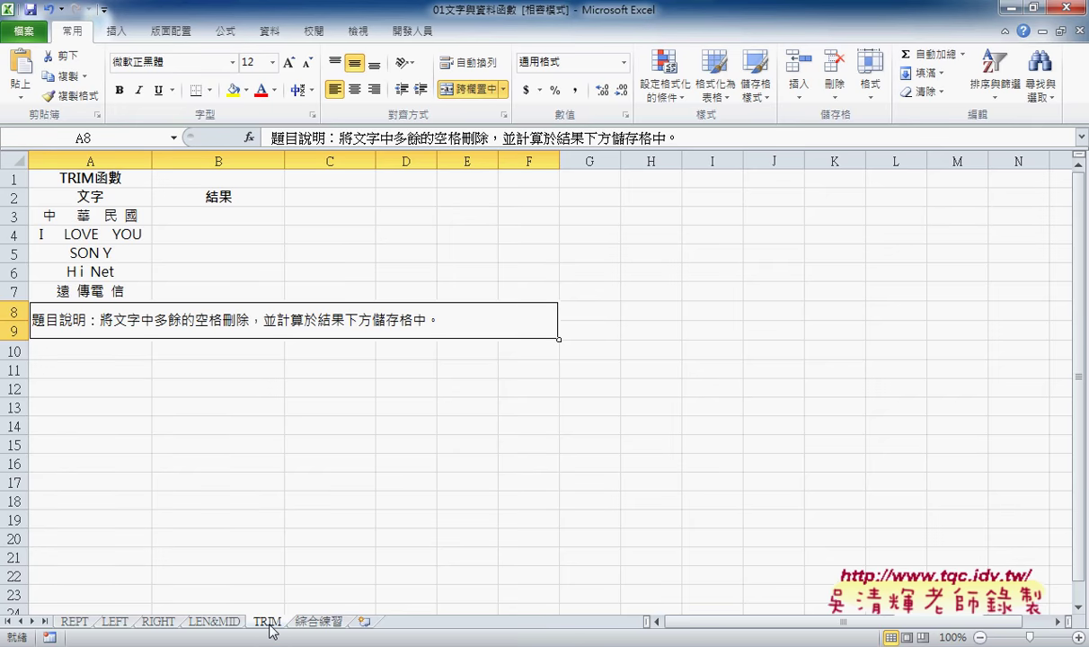
Enter =TRIM(A3) in B3 from the Text functions, returning 中華民國
click(218, 209)
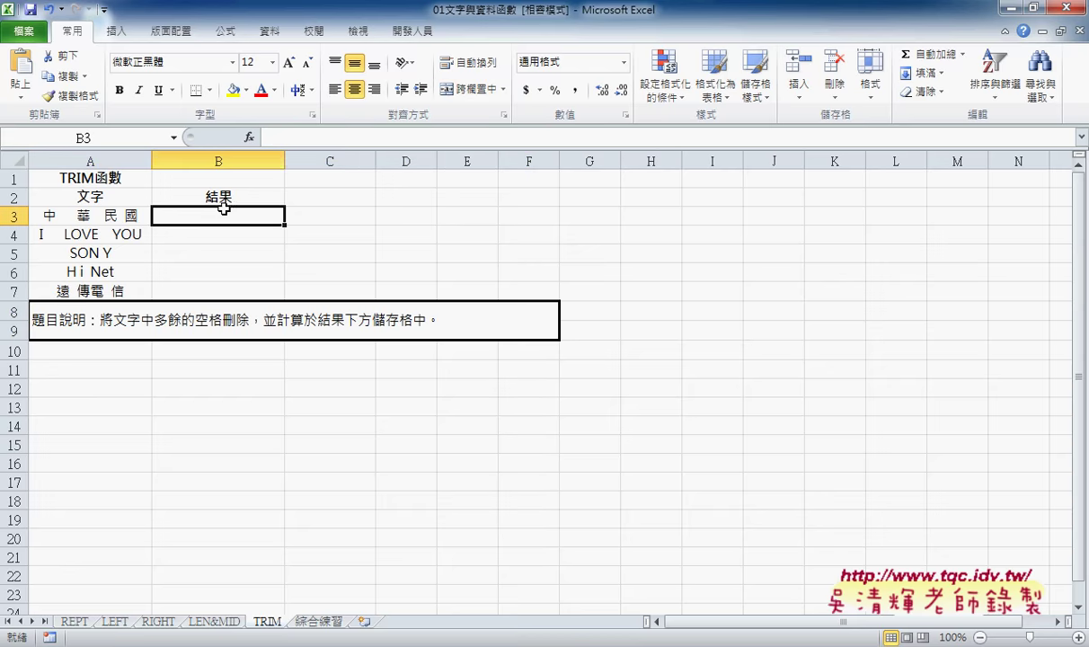
click(250, 138)
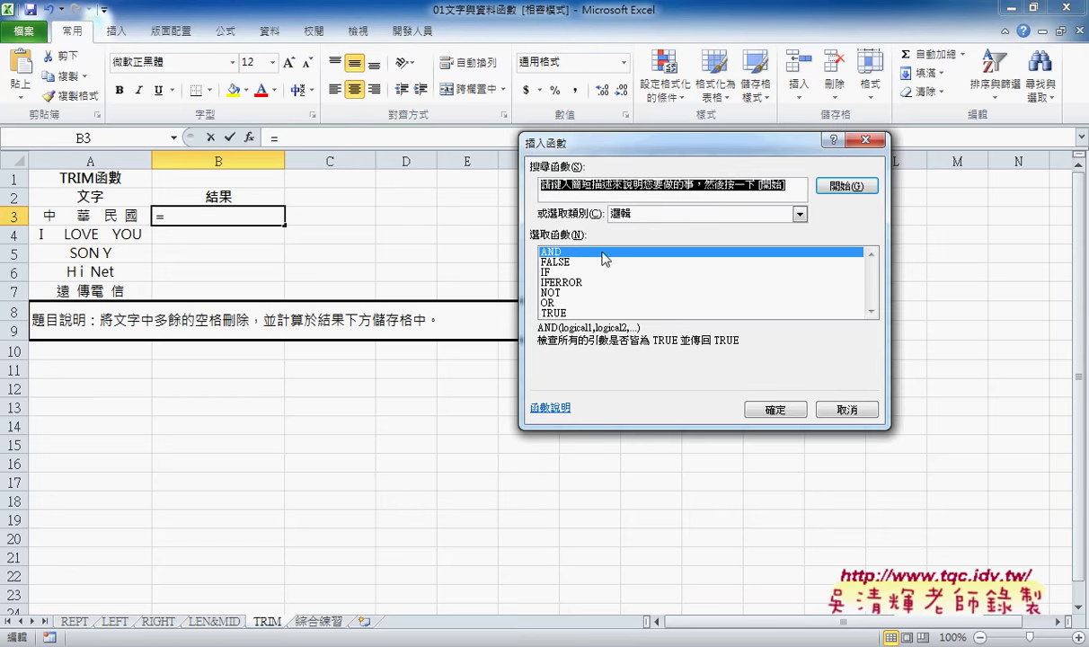
click(697, 215)
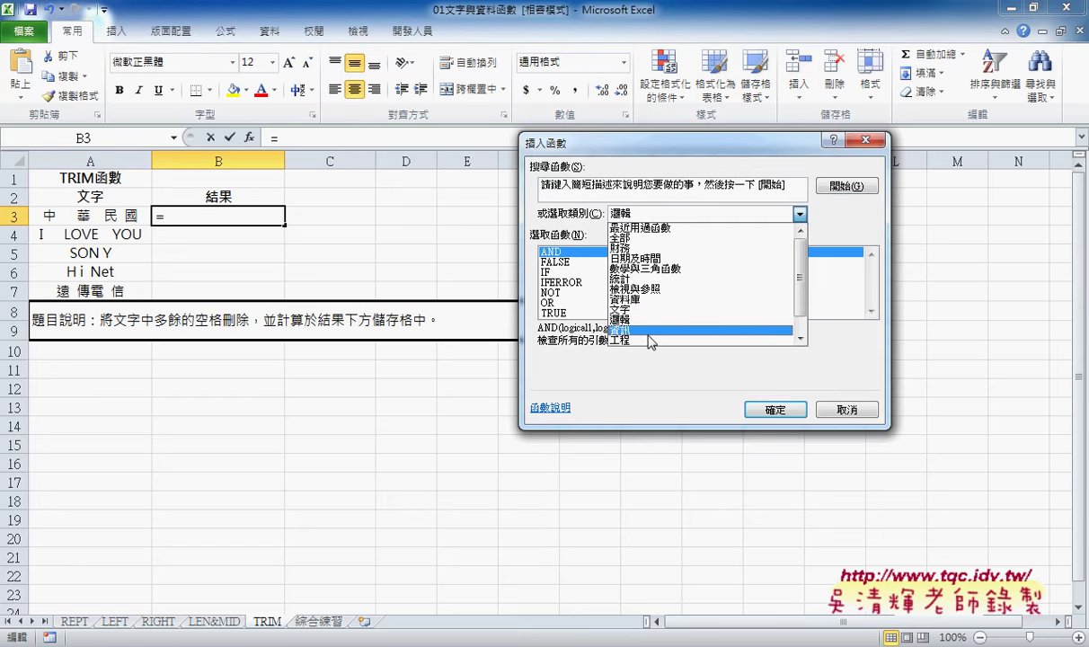
click(683, 299)
scroll(825, 274, down, 8)
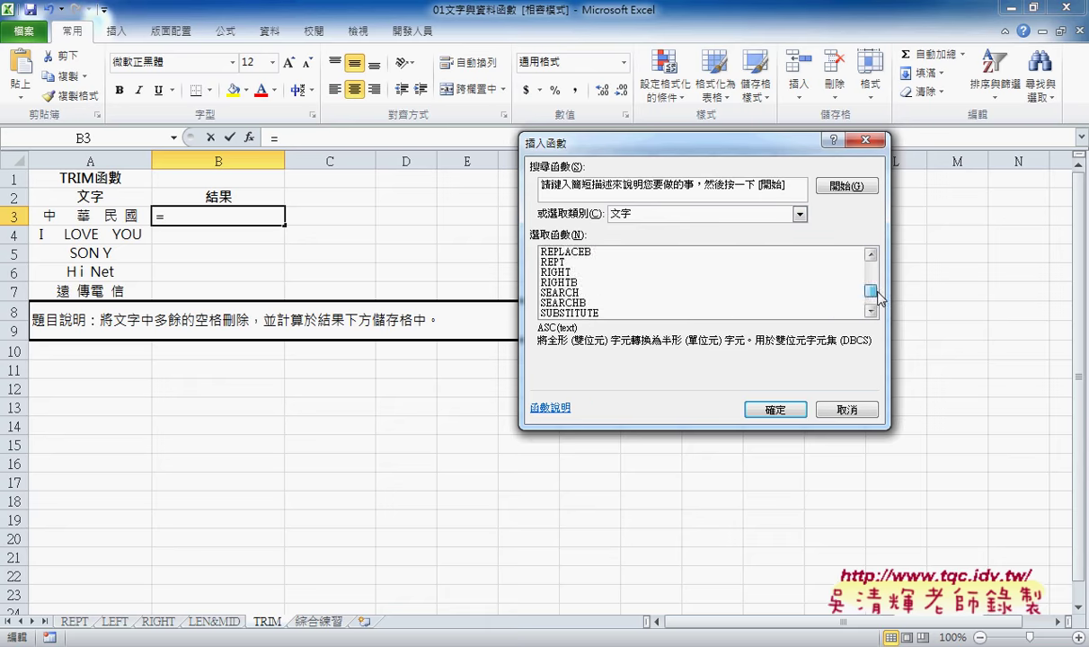
scroll(825, 279, down, 2)
click(554, 283)
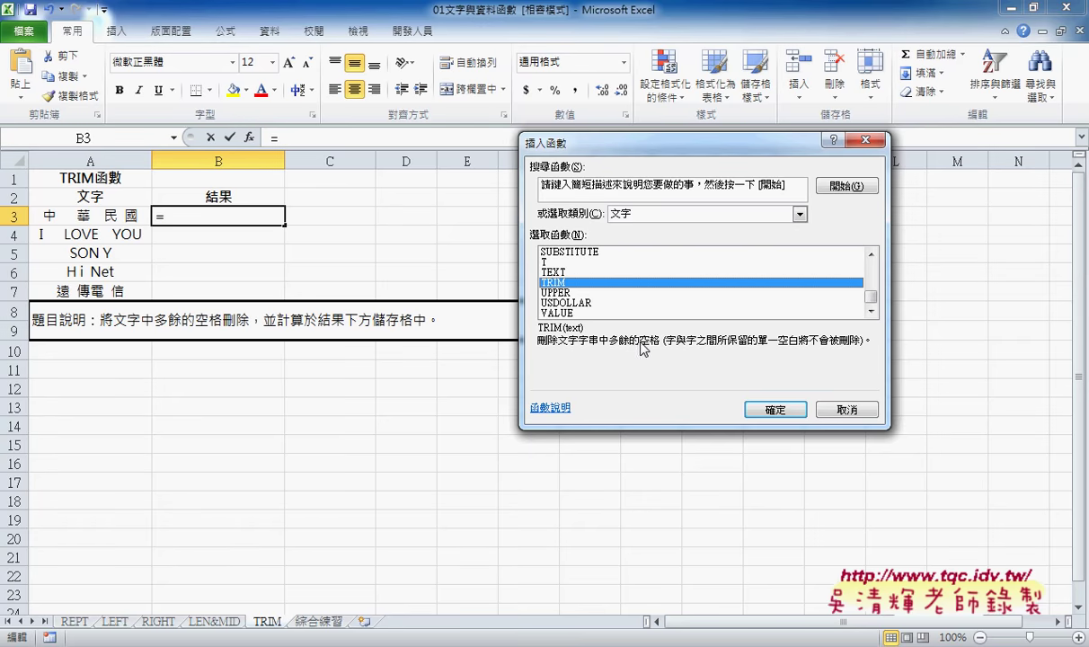
click(770, 409)
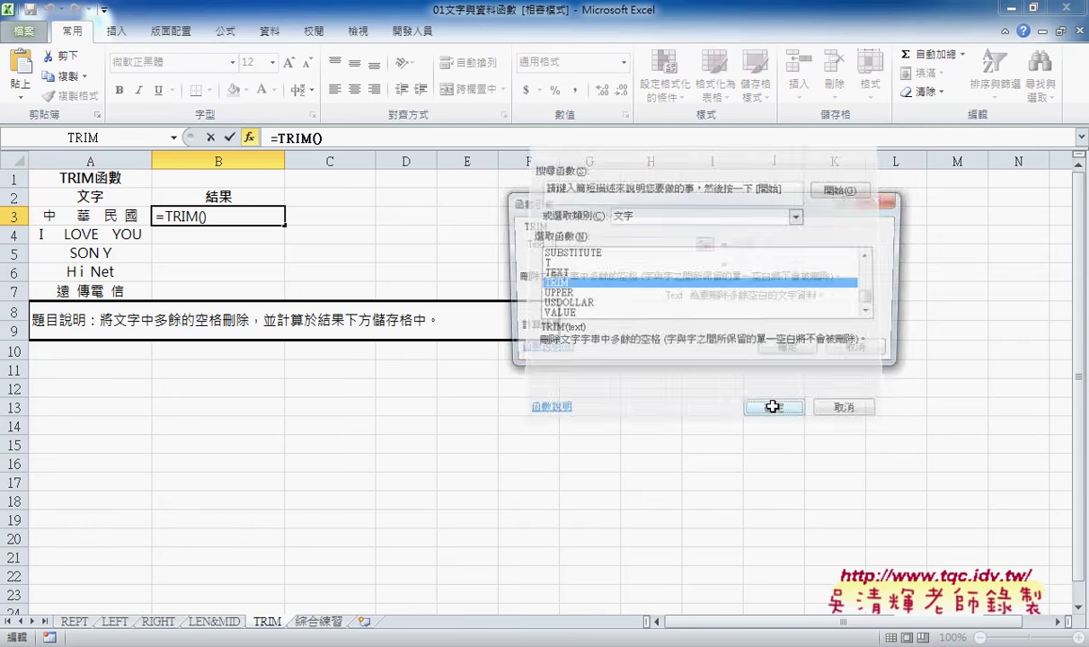
click(102, 216)
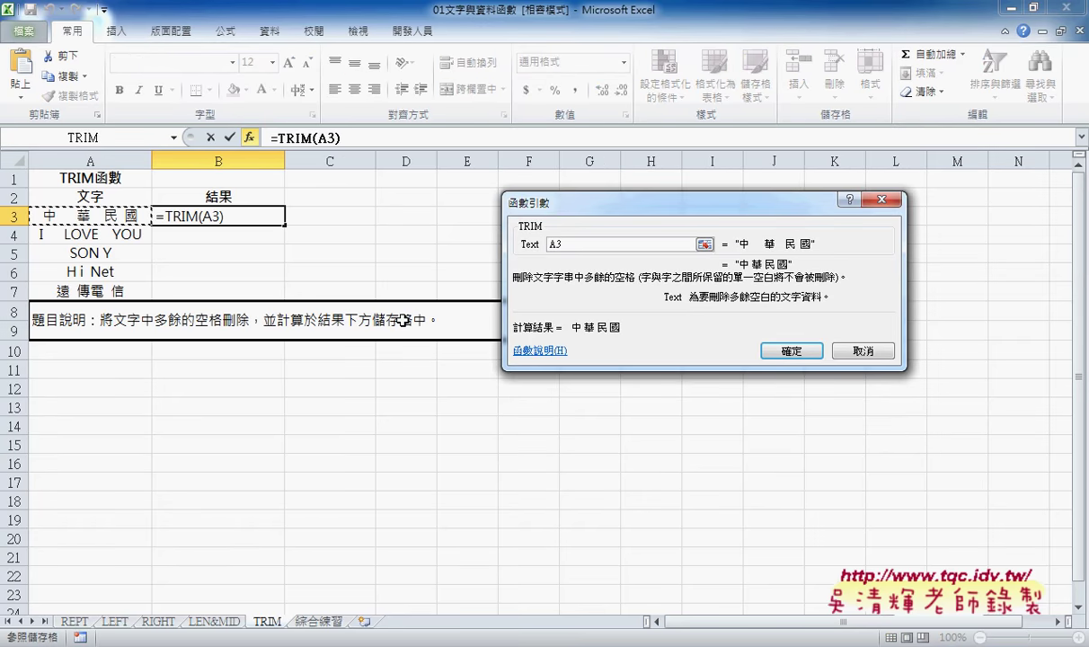
click(792, 351)
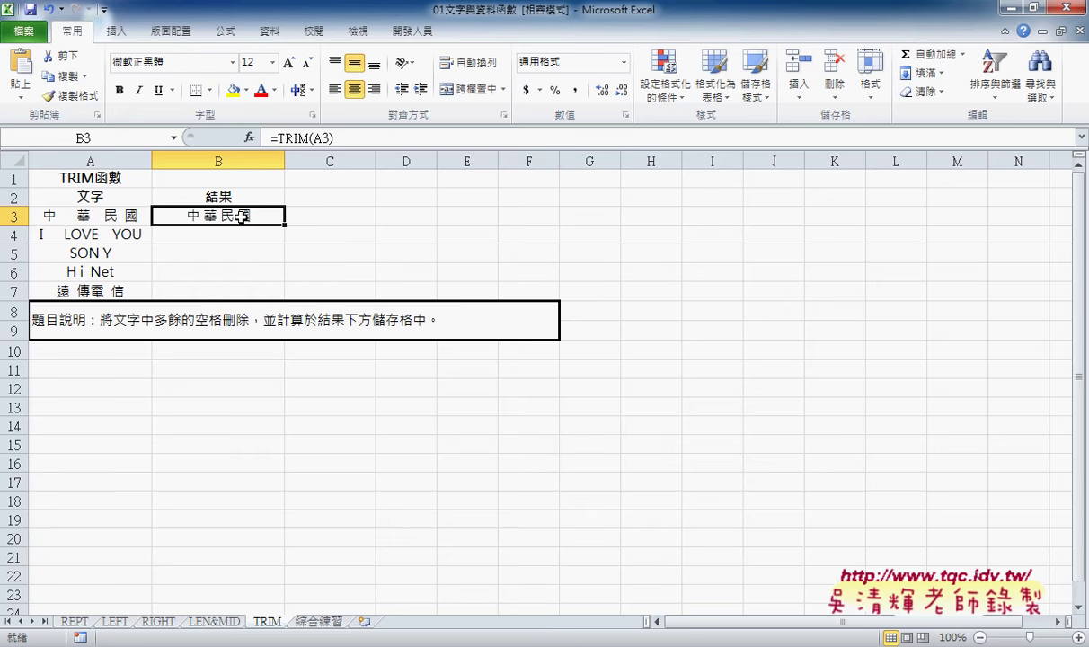
click(248, 138)
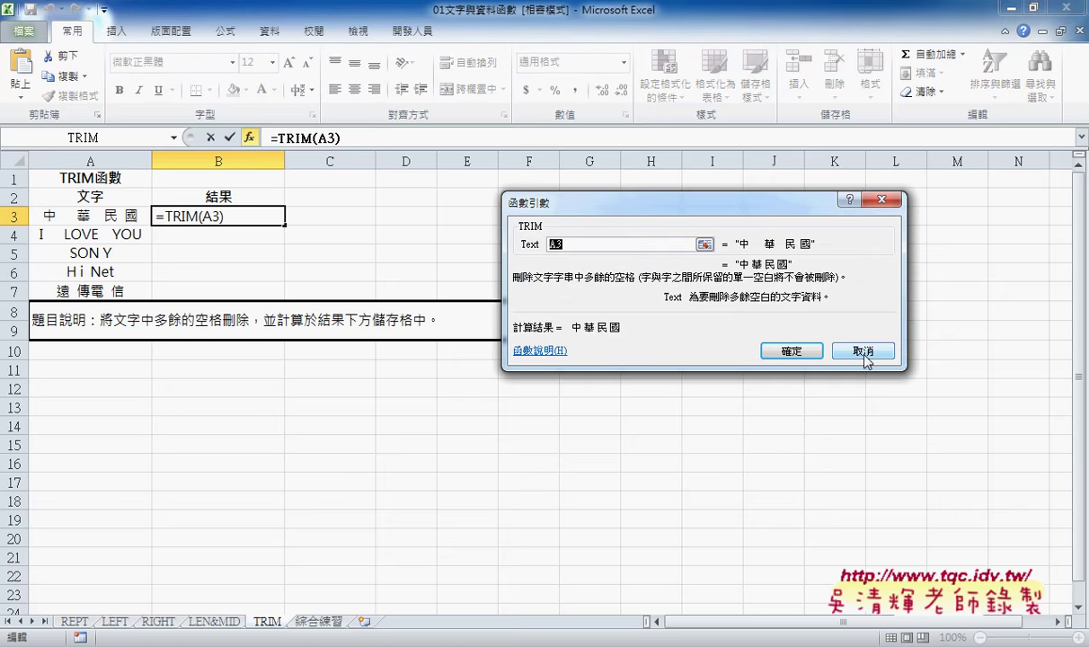
Close the TRIM arguments and delete =TRIM(A3) from B3
click(818, 348)
click(341, 139)
drag(334, 139, 266, 135)
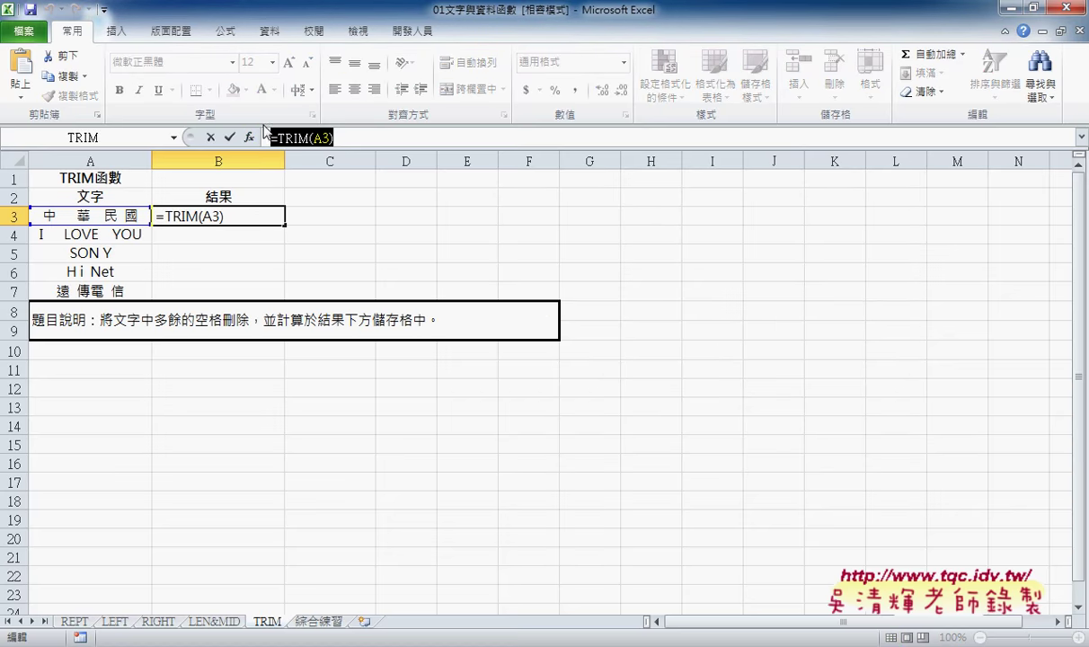
key(Delete)
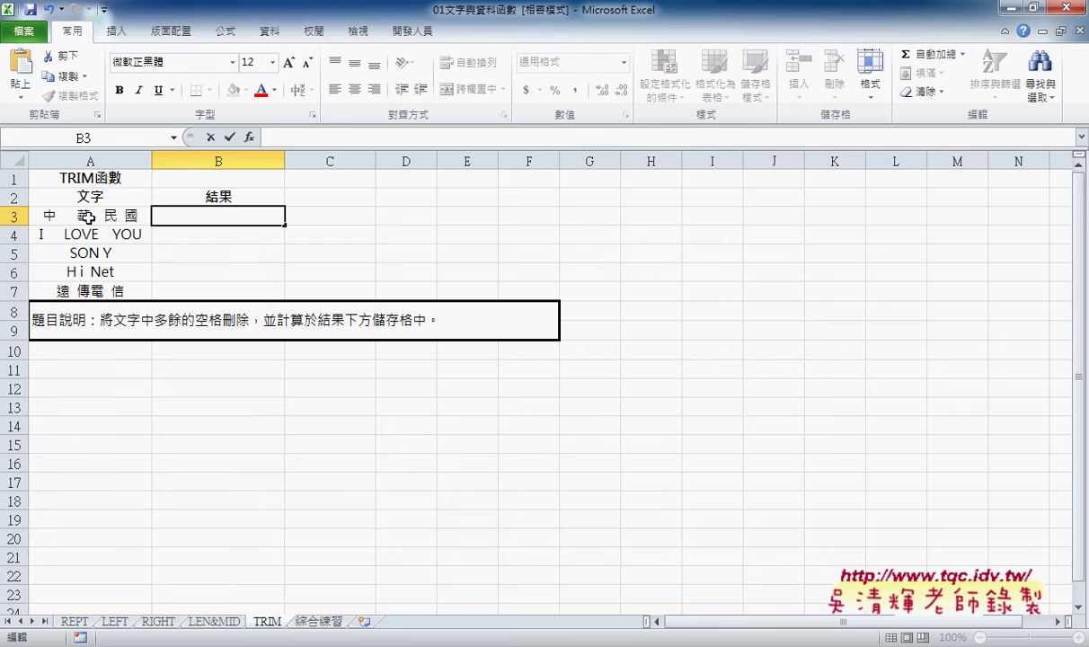
Insert the SUBSTITUTE function into B3 from the Text function list
click(250, 137)
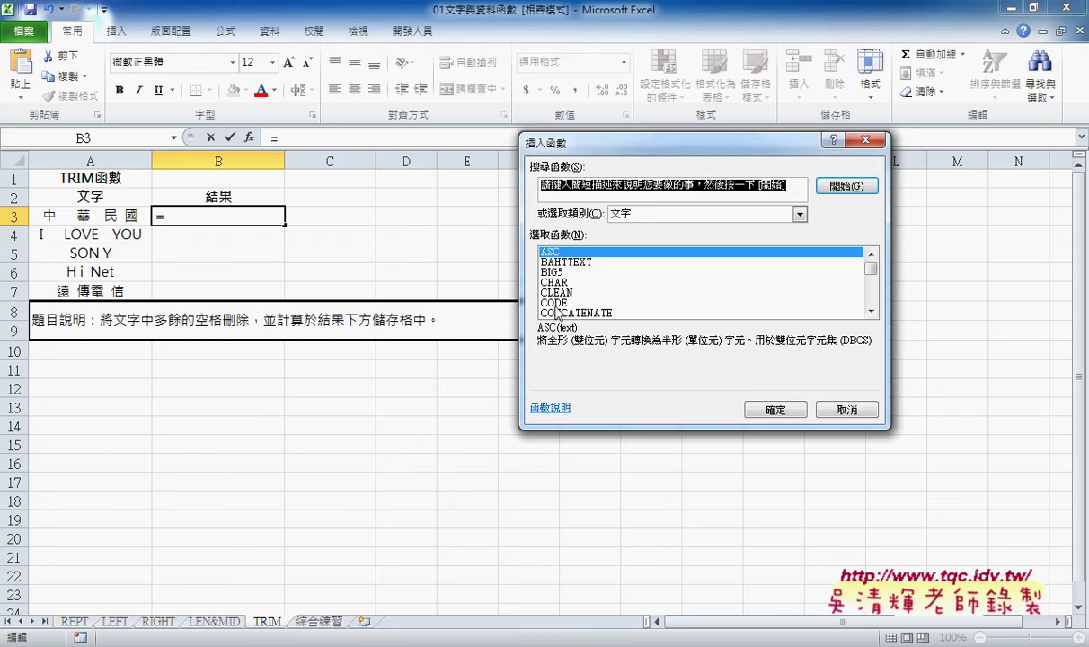
drag(873, 271, 876, 322)
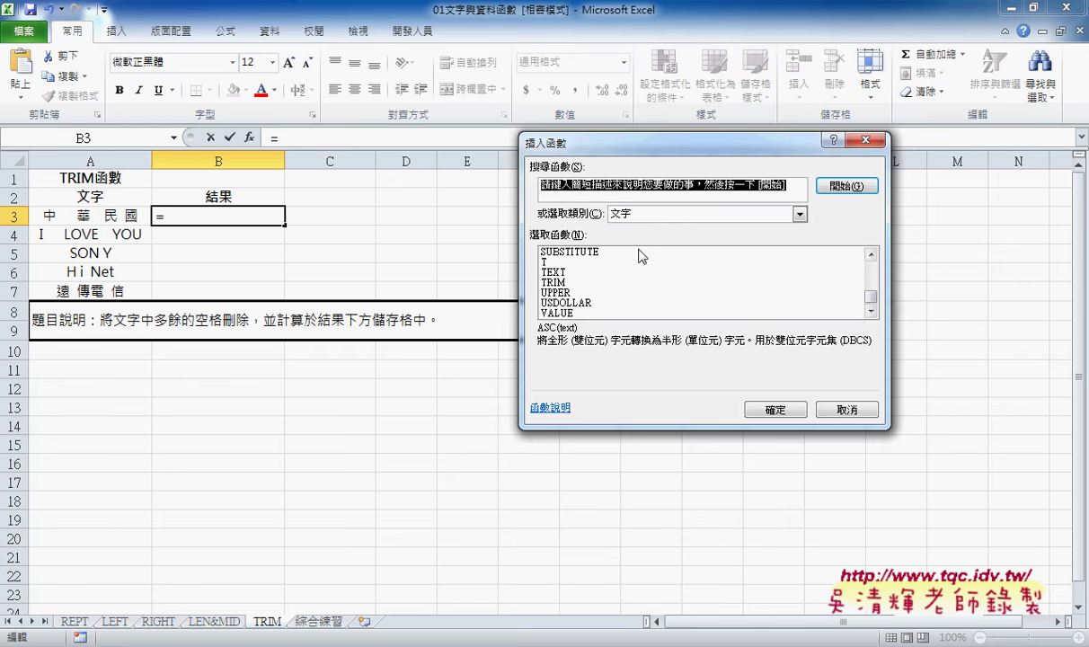
click(629, 252)
scroll(841, 256, up, 1)
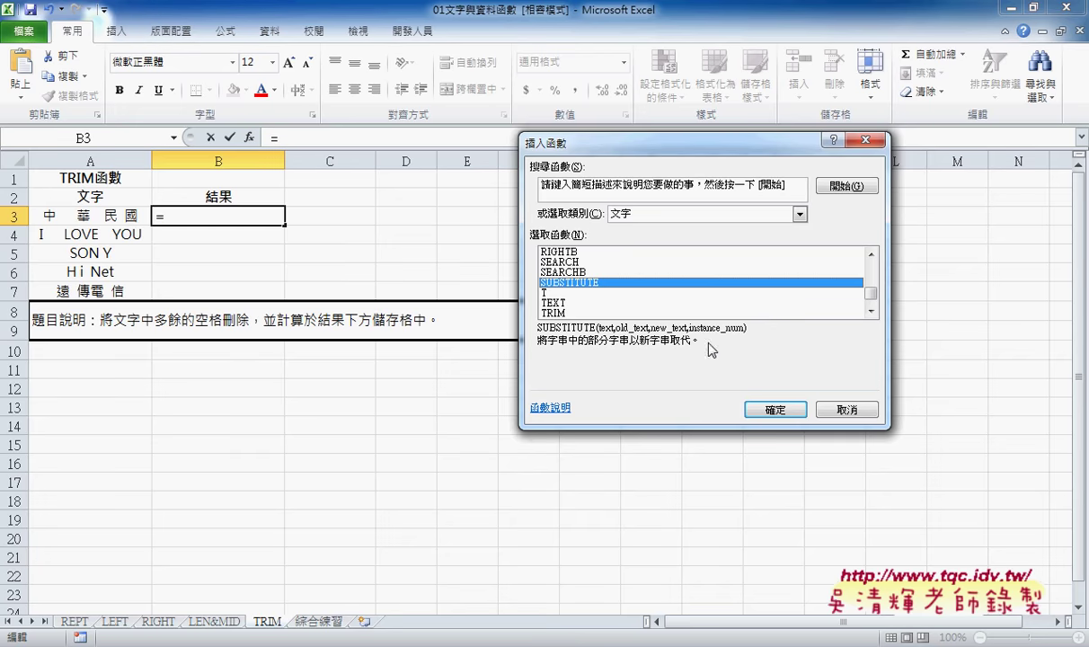
click(871, 255)
click(871, 255)
click(871, 256)
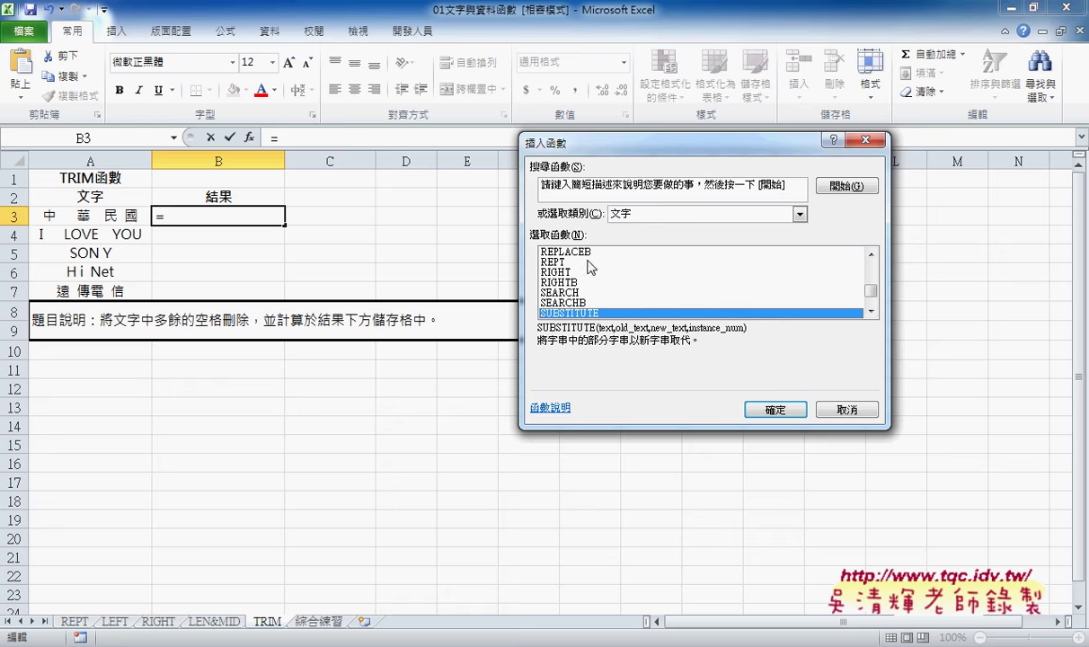
click(557, 252)
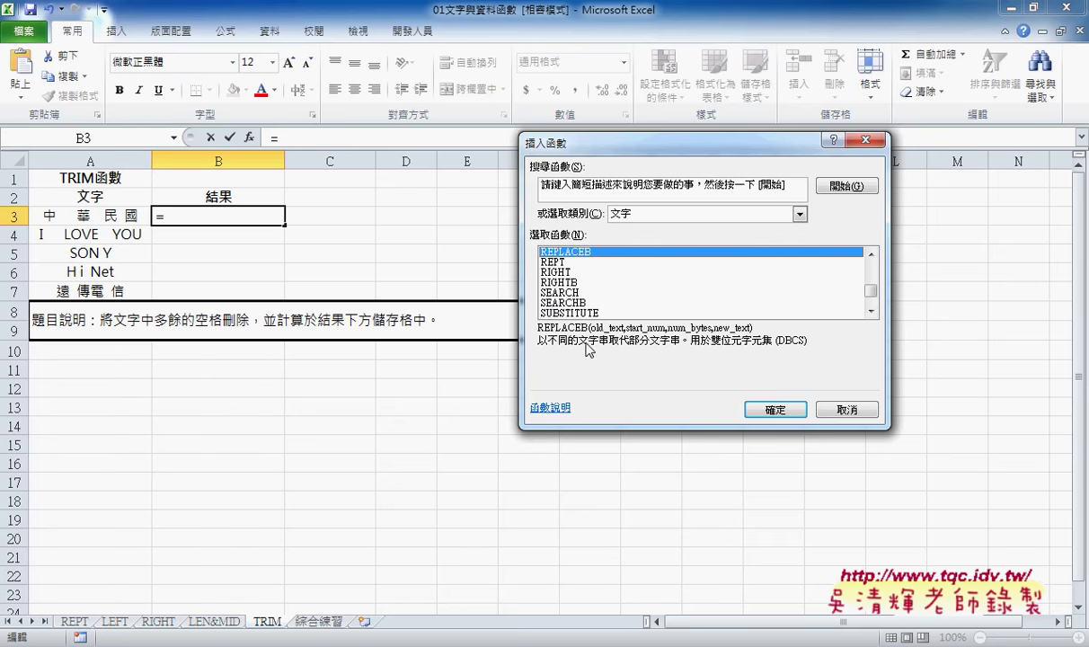
click(871, 311)
click(871, 311)
click(552, 292)
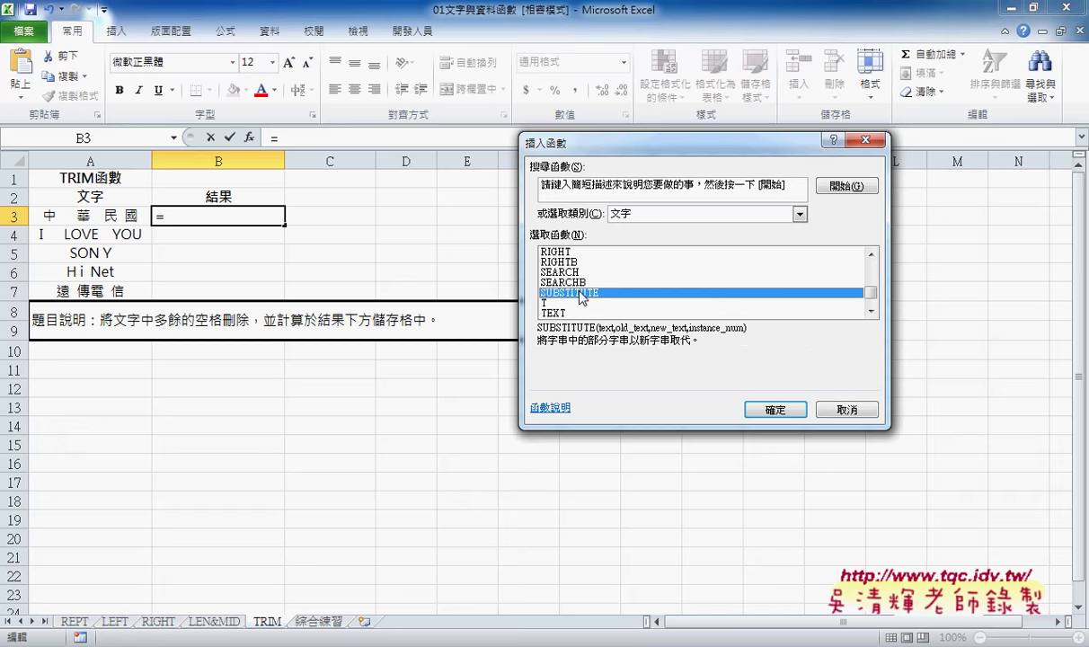
click(770, 409)
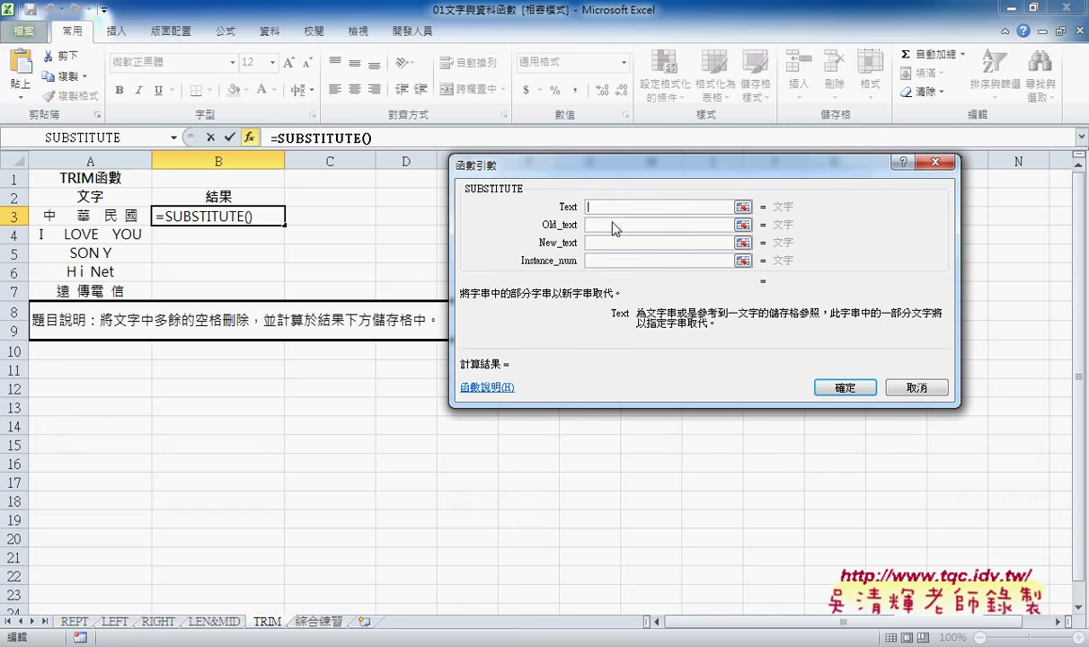
Set SUBSTITUTE's text to A3, old text to a single space, and new text to ""
click(95, 216)
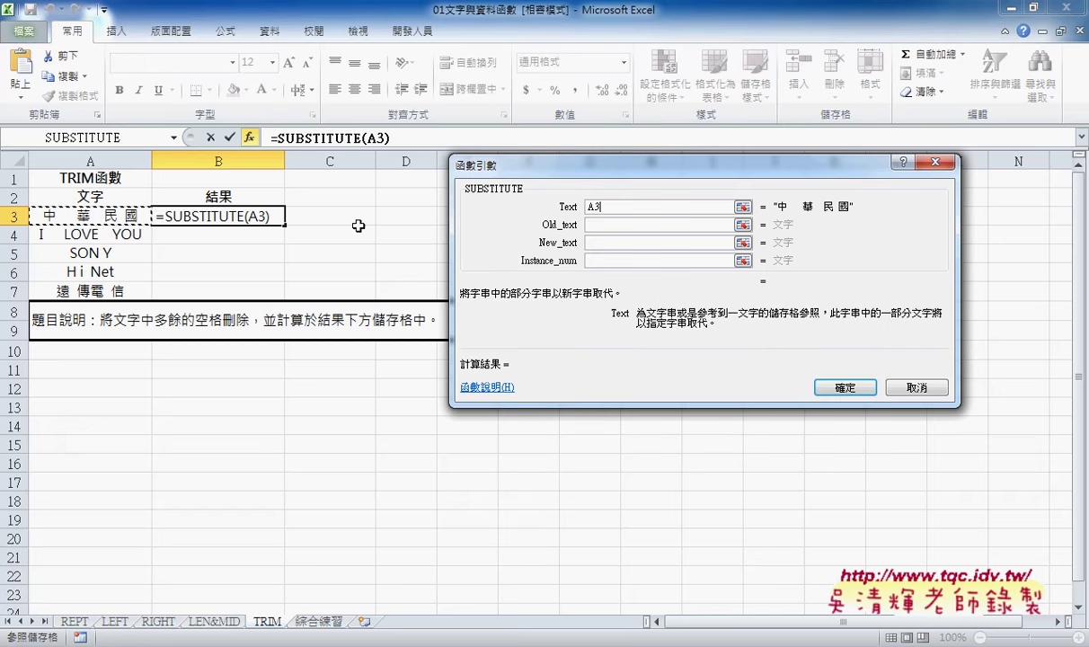
click(602, 226)
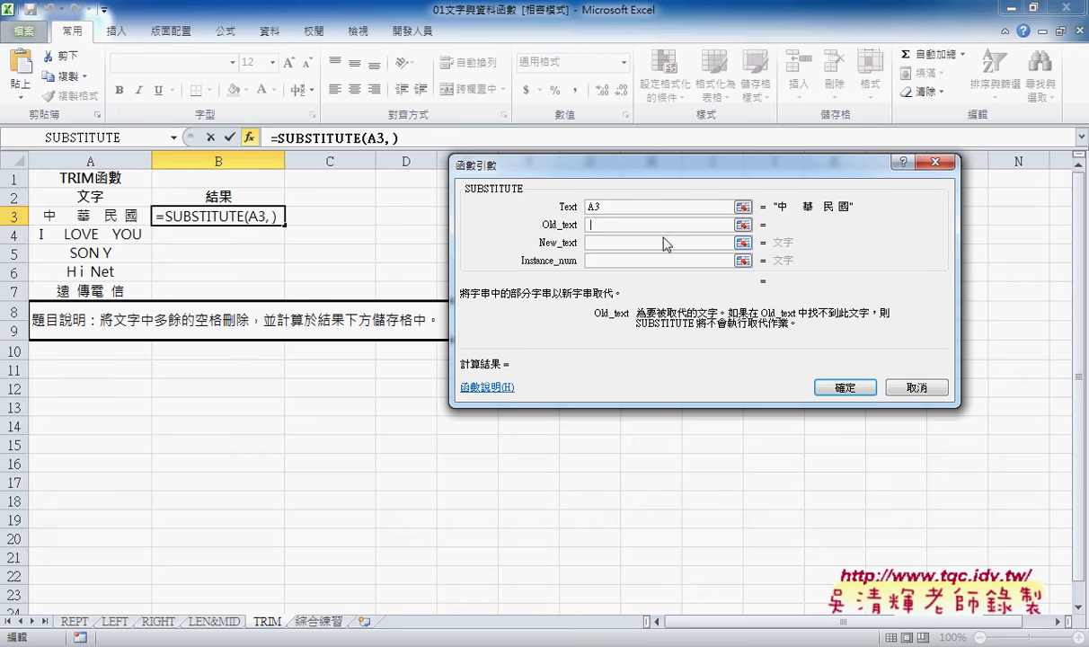
click(647, 243)
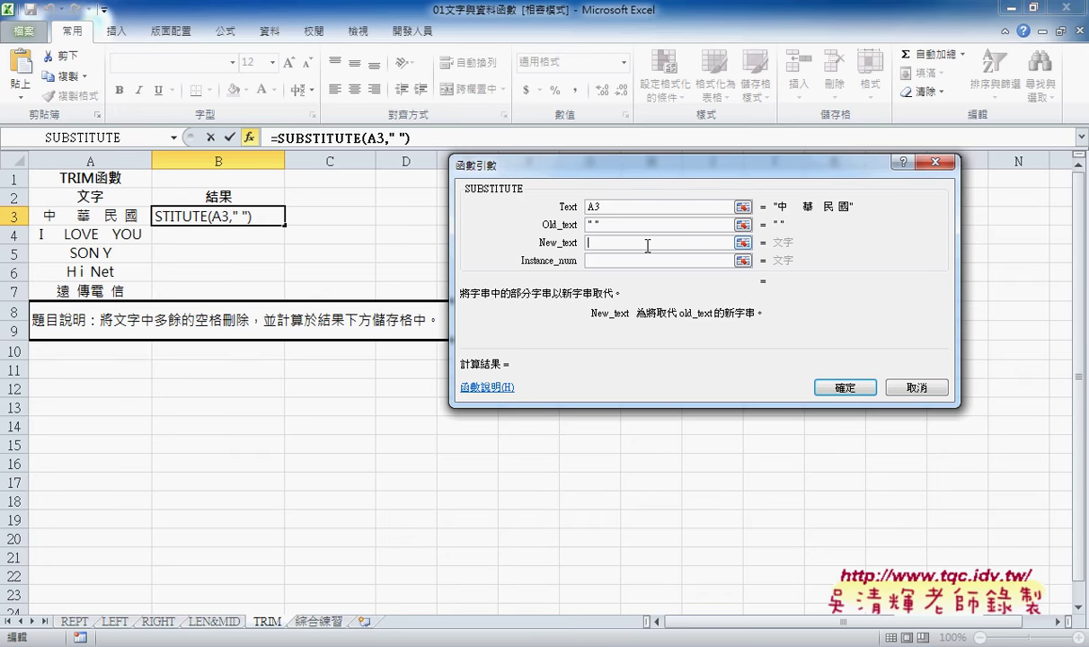
double_click(594, 224)
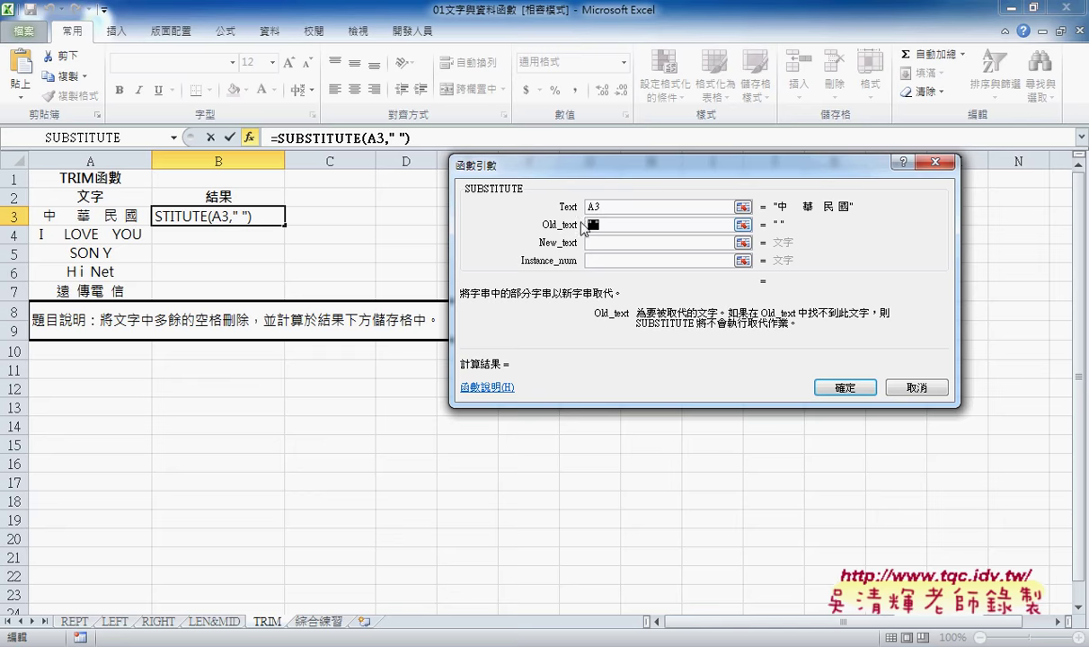
key(BackSpace)
click(603, 243)
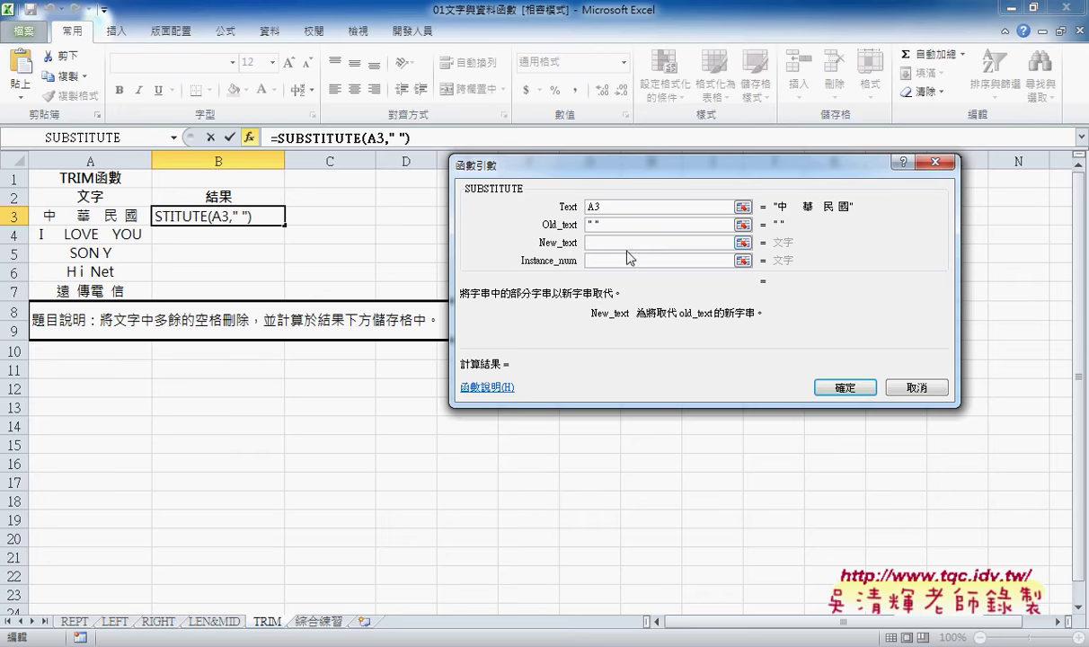
text(")
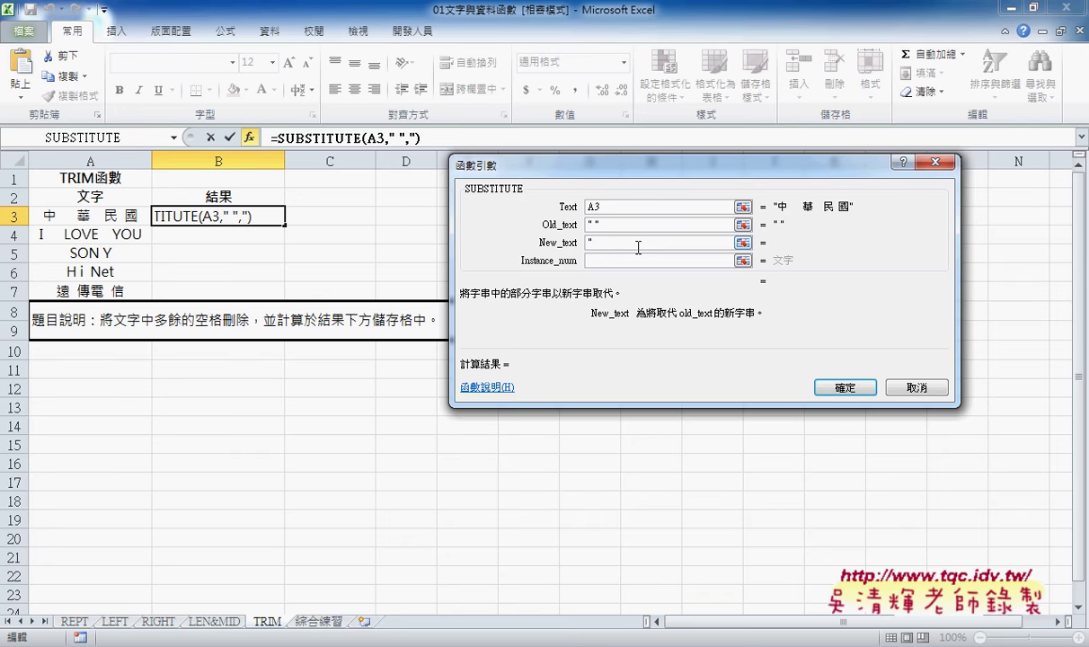
text(")
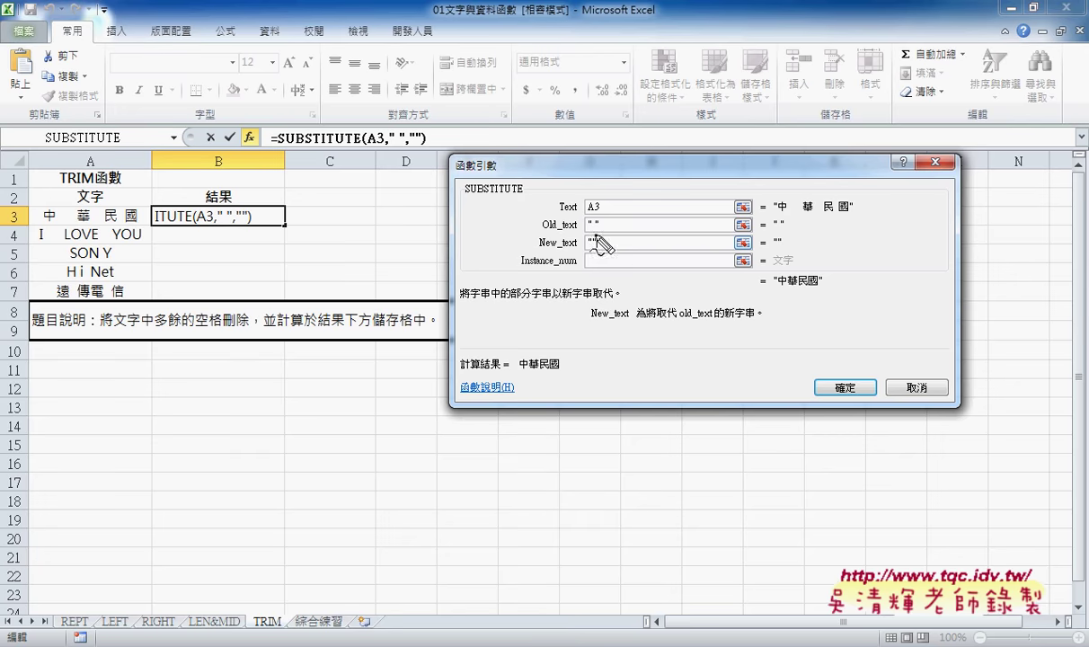
Annotate the SUBSTITUTE arguments, then confirm =SUBSTITUTE(A3," ","") with Instance_num blank
drag(601, 223, 602, 220)
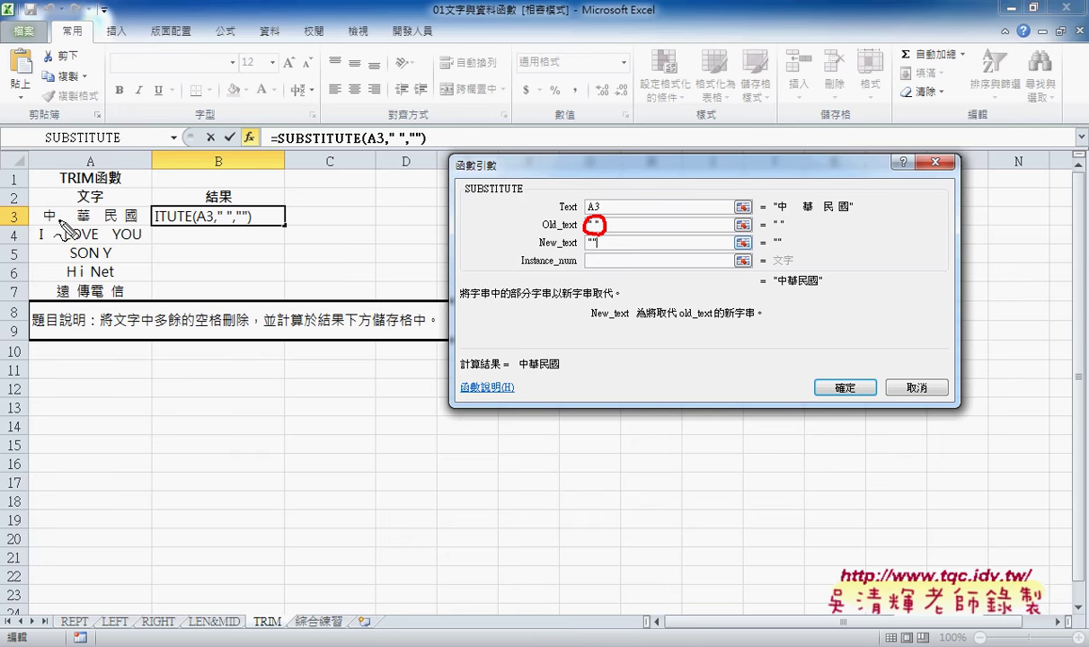
drag(43, 220, 56, 222)
drag(595, 235, 593, 252)
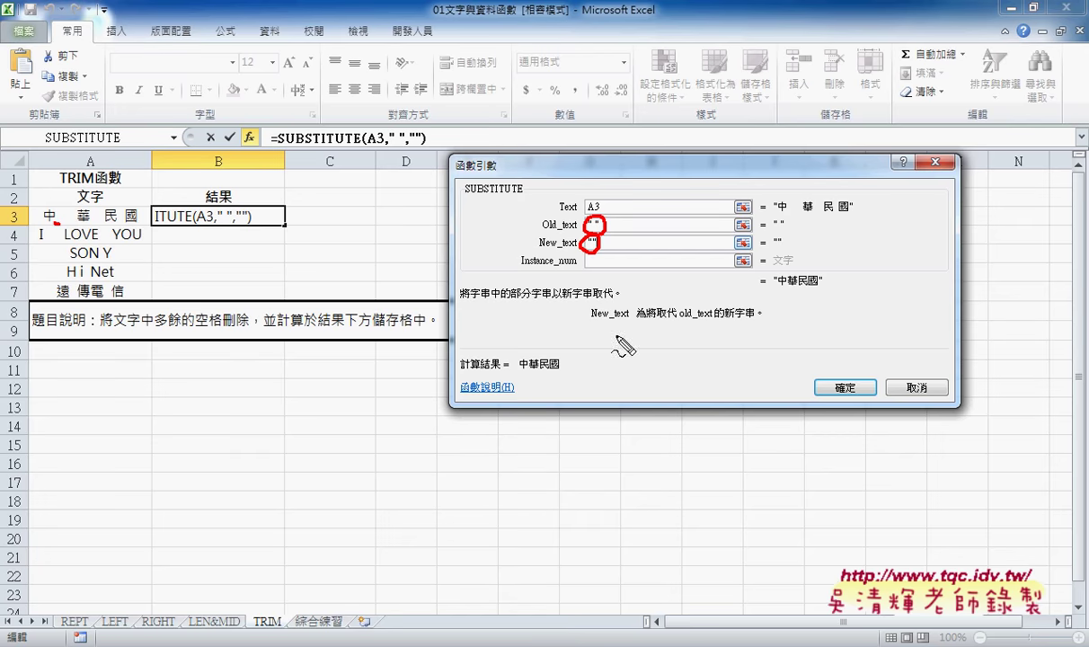
drag(616, 337, 618, 346)
drag(621, 335, 636, 347)
key(Escape)
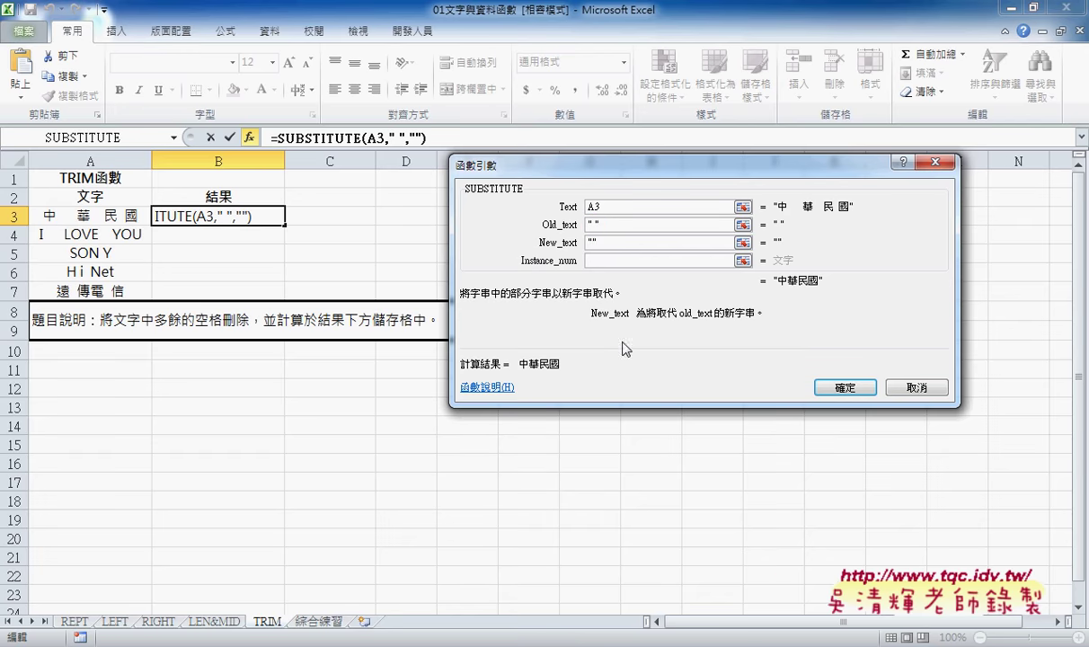
click(593, 261)
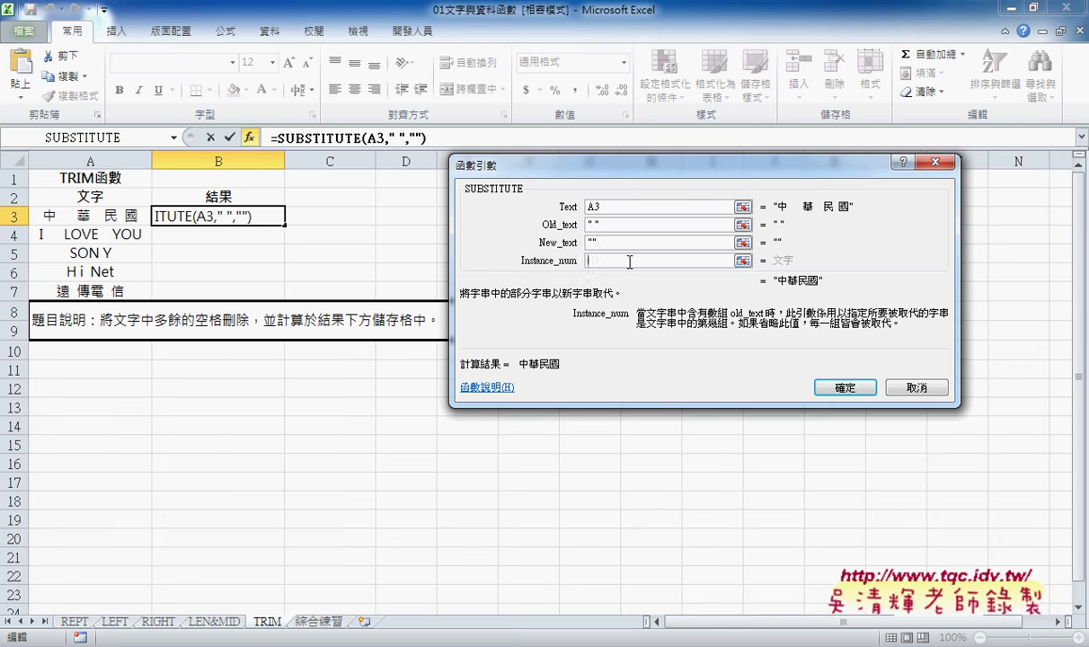
click(845, 388)
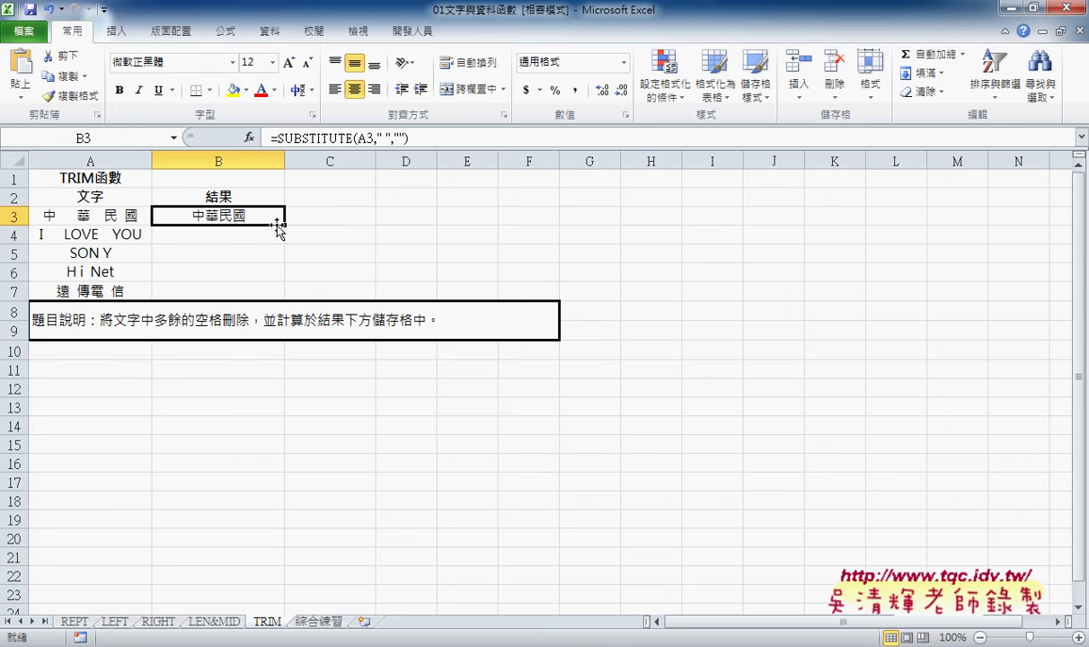
Fill the SUBSTITUTE formula from B3 down to B7, then switch to the 綜合練習 sheet
drag(283, 225, 281, 299)
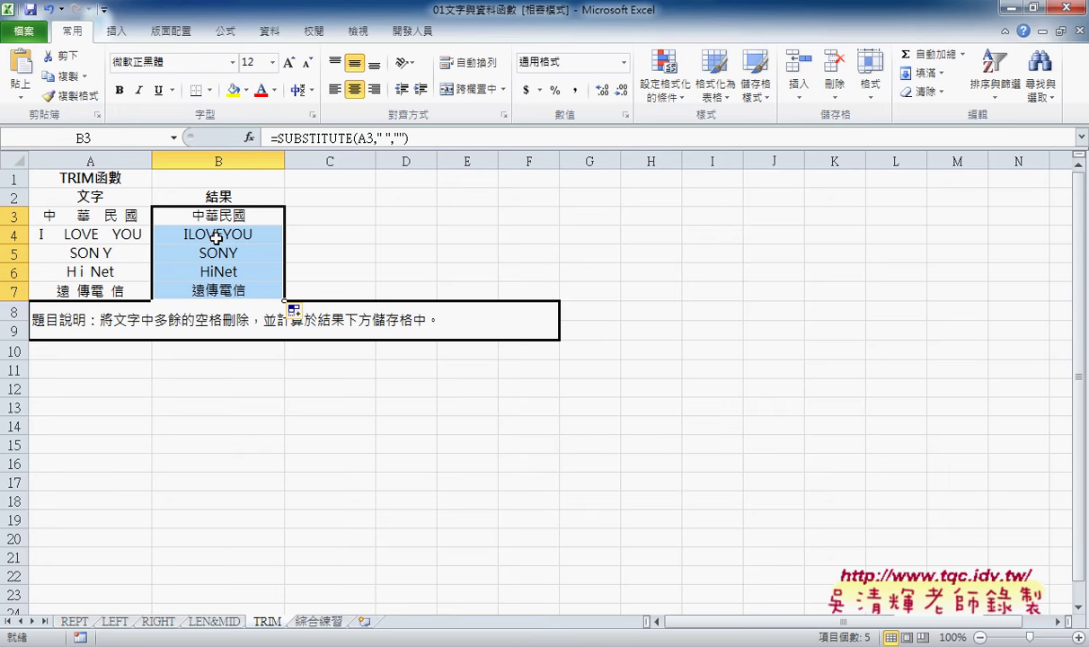
click(250, 138)
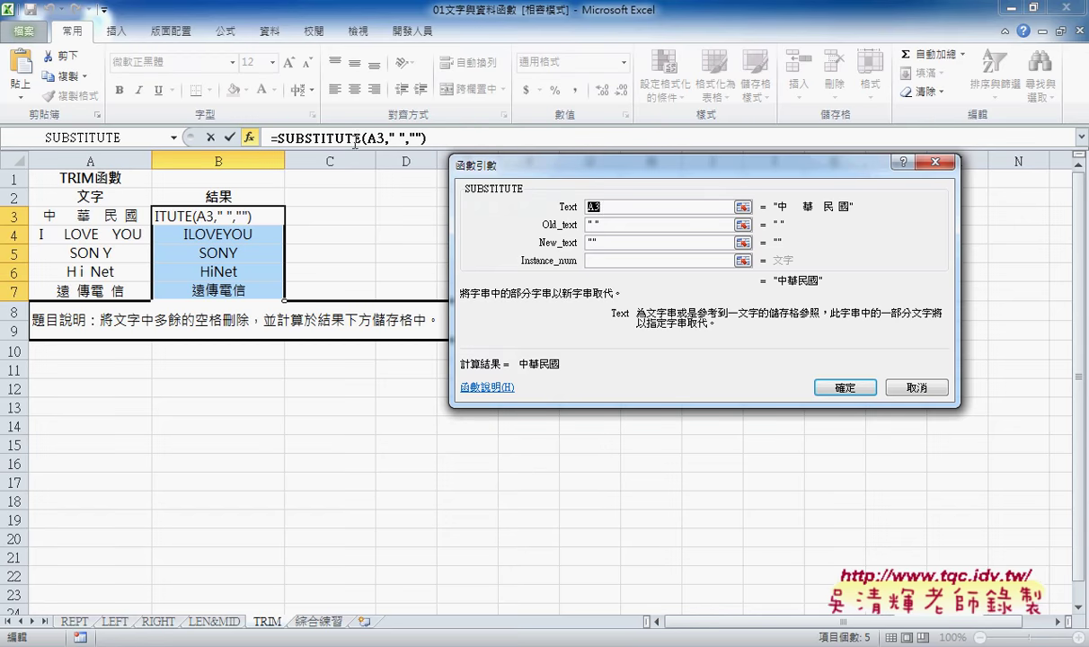
click(916, 385)
click(316, 620)
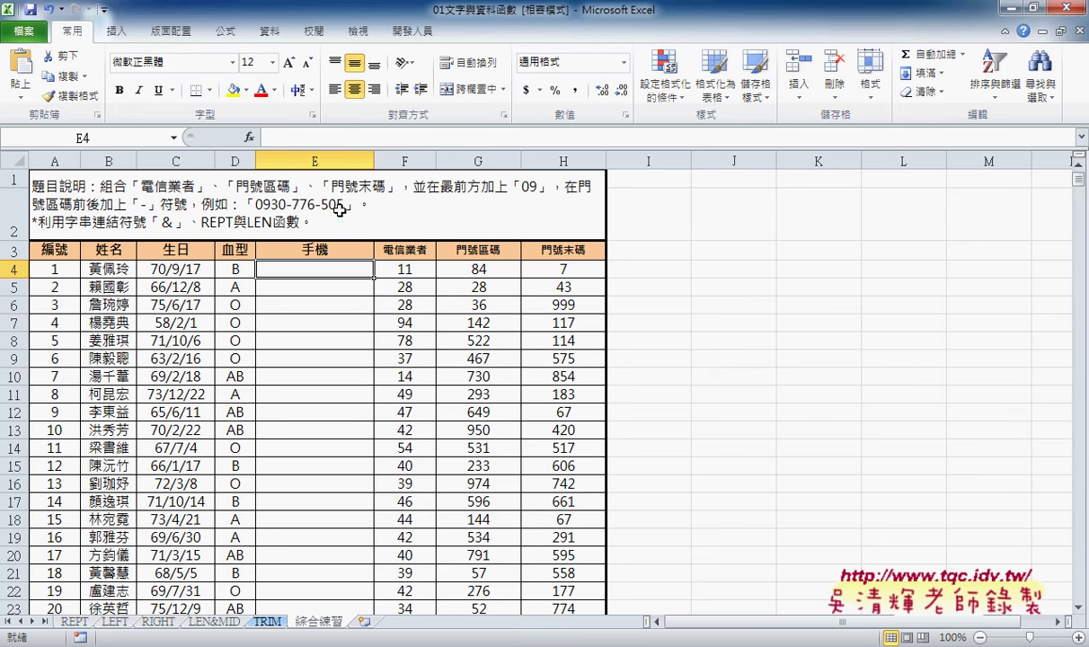
Enter ="09"&F4&"-"&G4 in E4 so it displays 0911-84
click(330, 134)
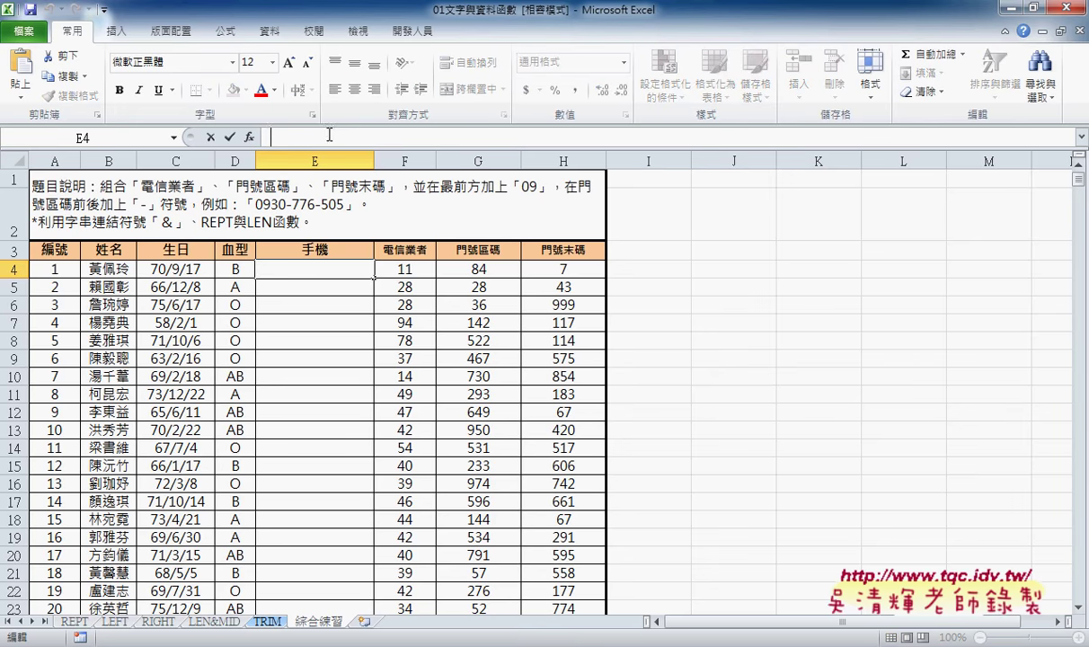
text(ㄦ)
key(BackSpace)
text(=)
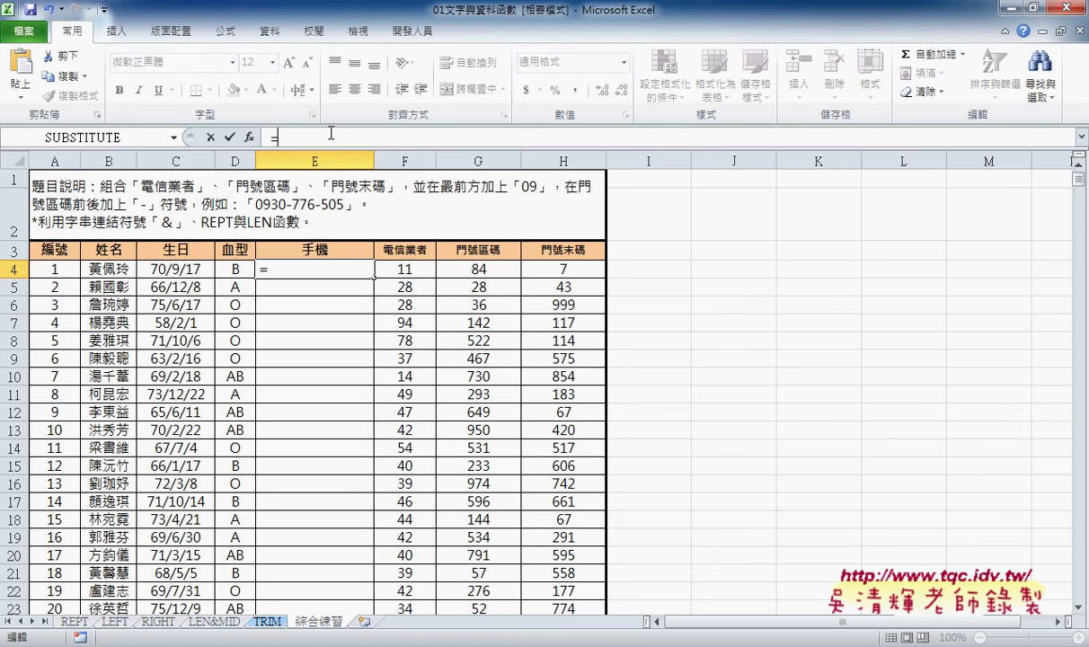
text("09)
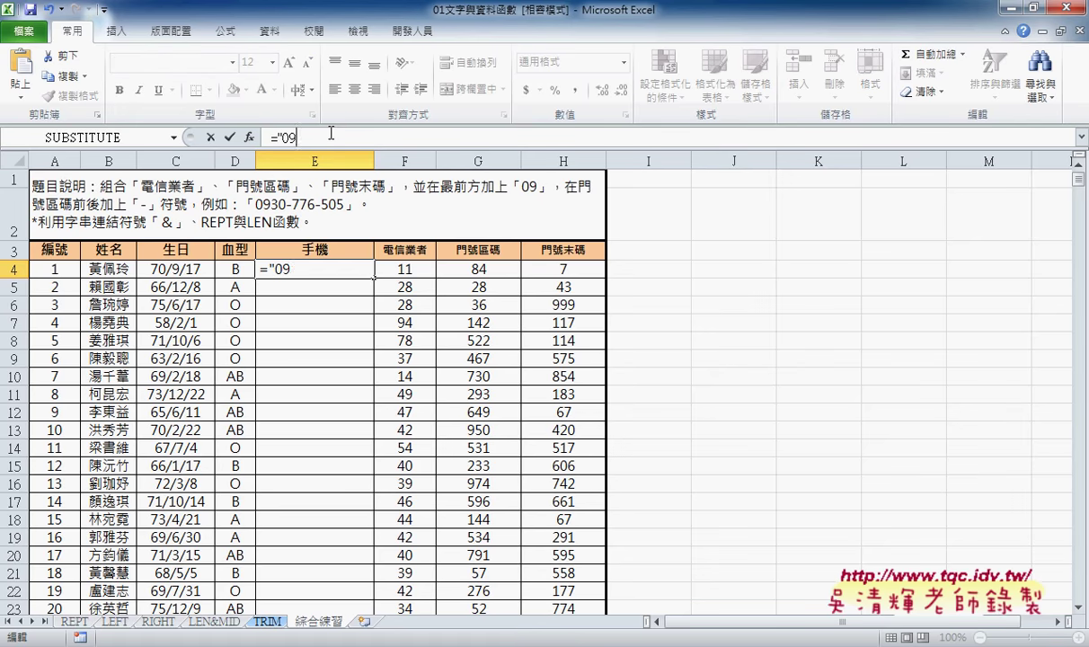
text("&)
click(394, 264)
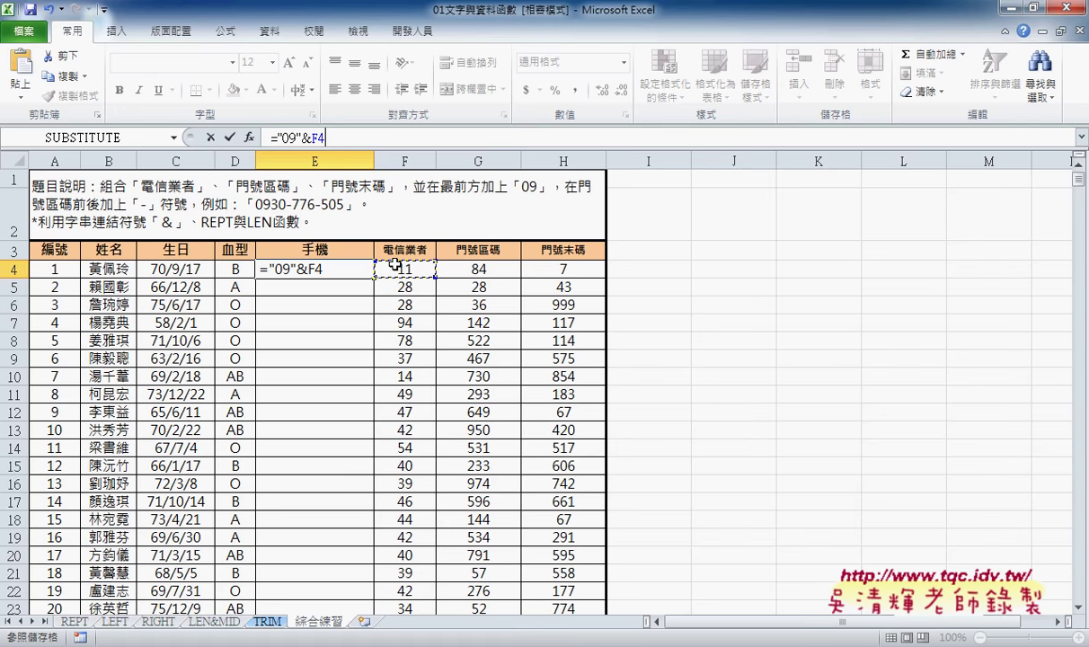
text(&"-)
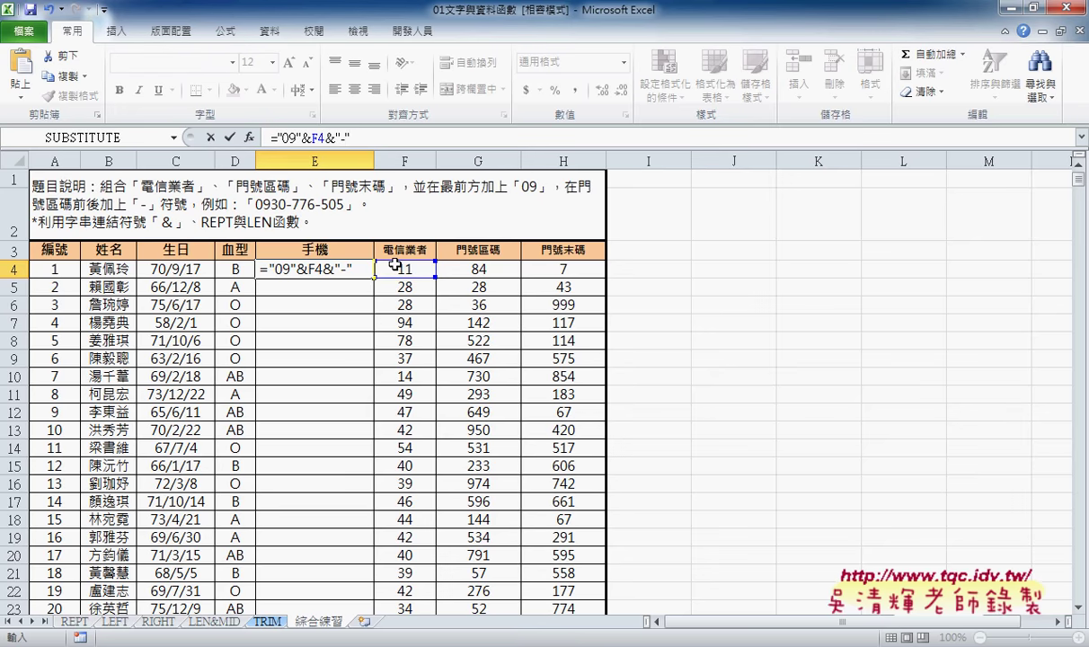
click(462, 266)
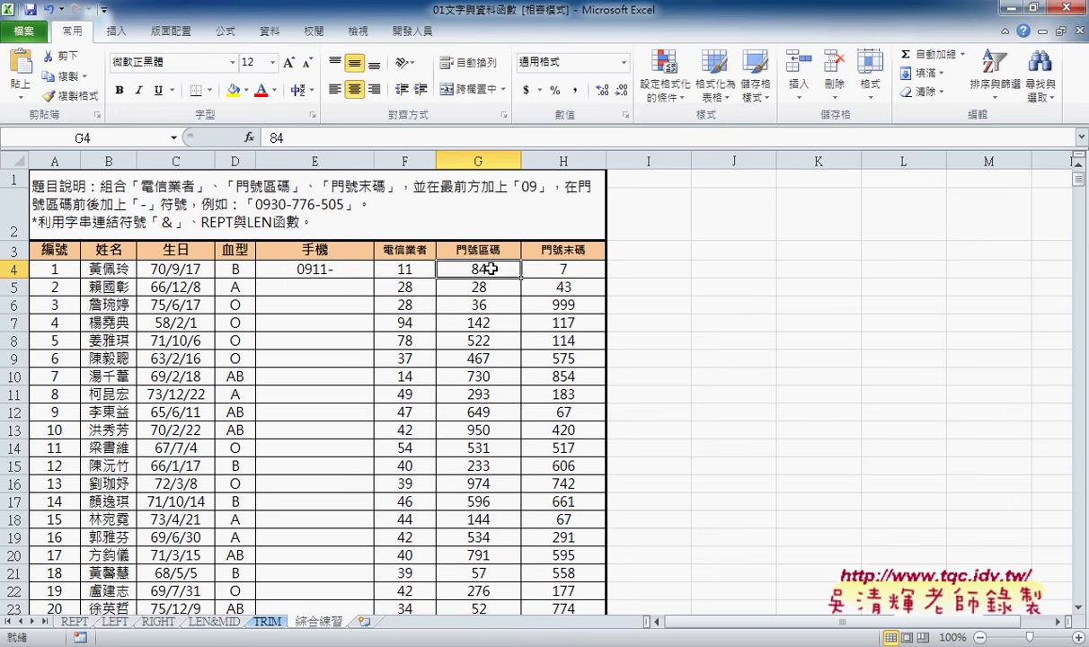
click(350, 268)
click(432, 137)
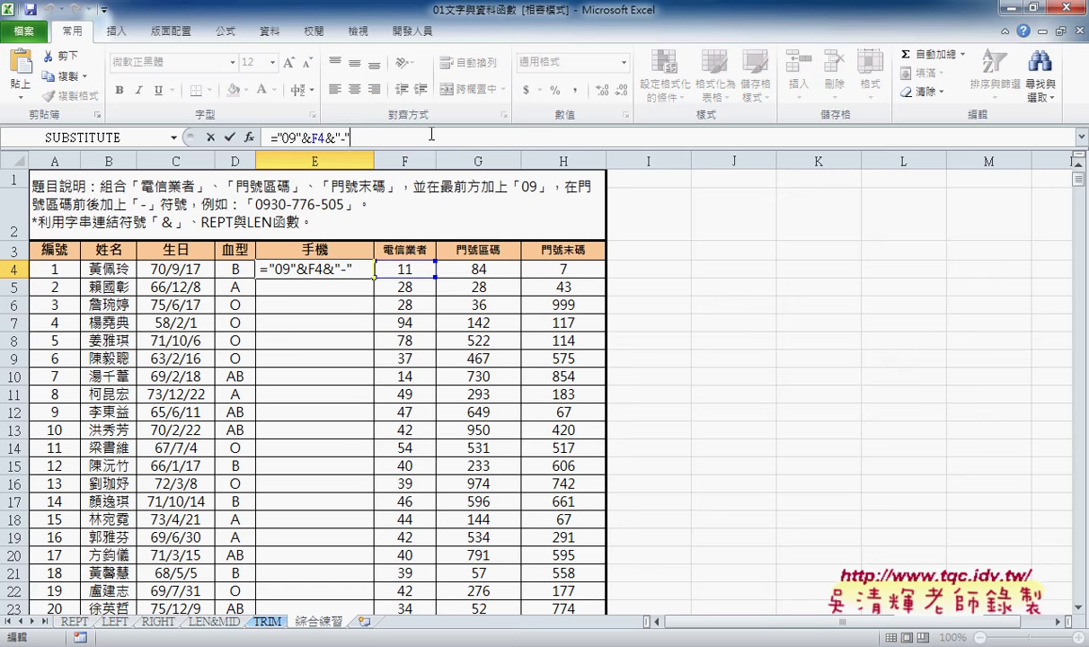
text(&)
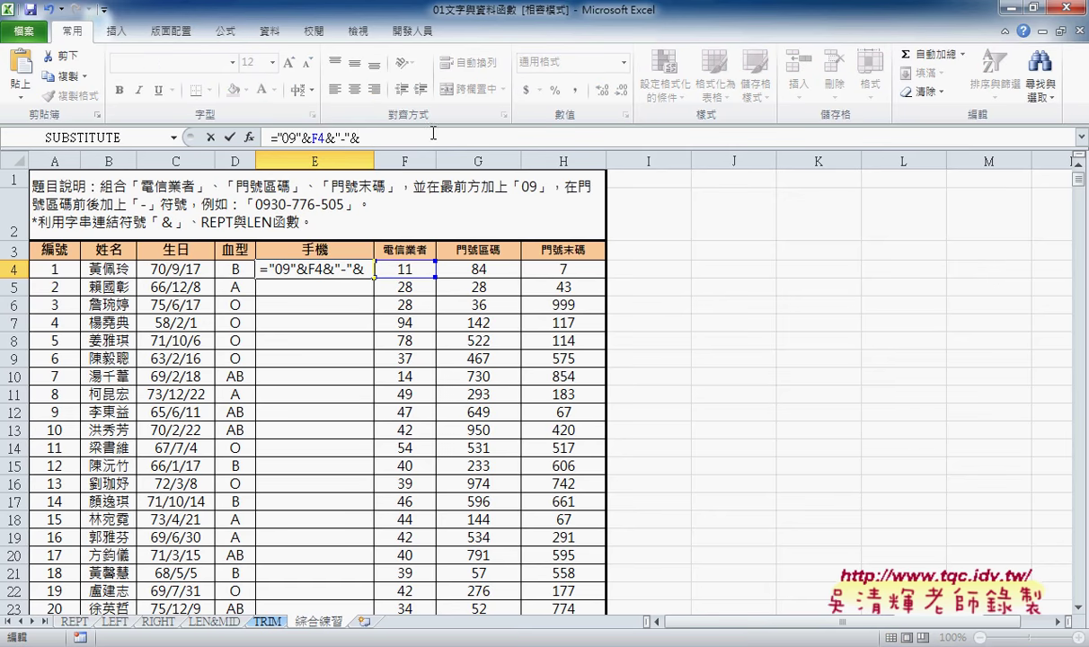
click(483, 271)
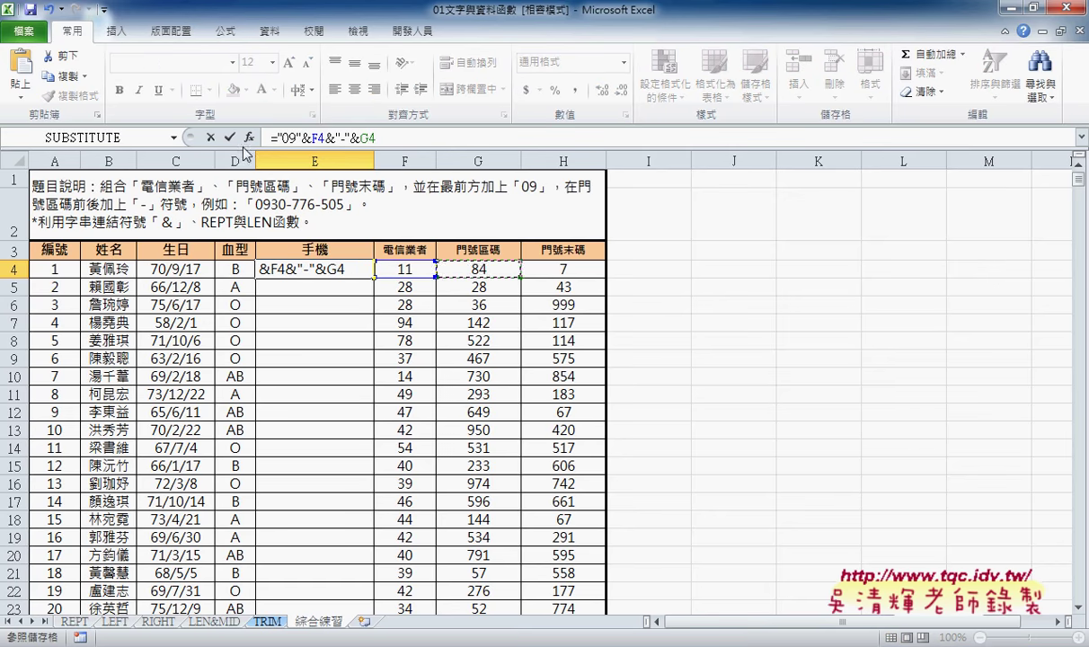
click(230, 136)
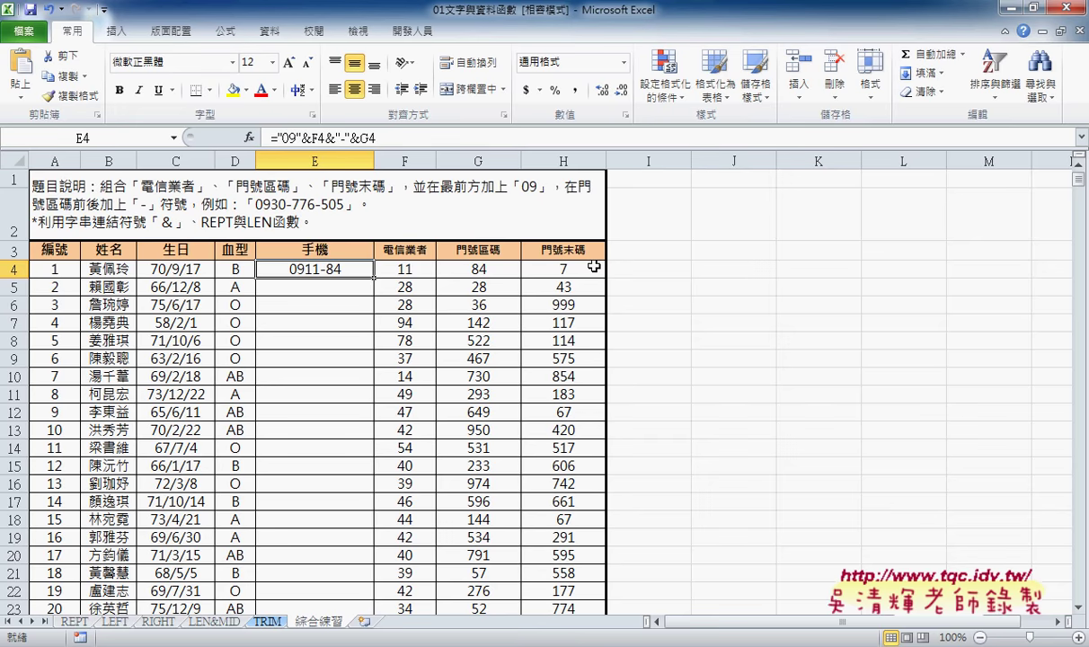
Delete the trailing G4 reference from E4's formula, leaving ="09"&F4&"-"&
click(361, 138)
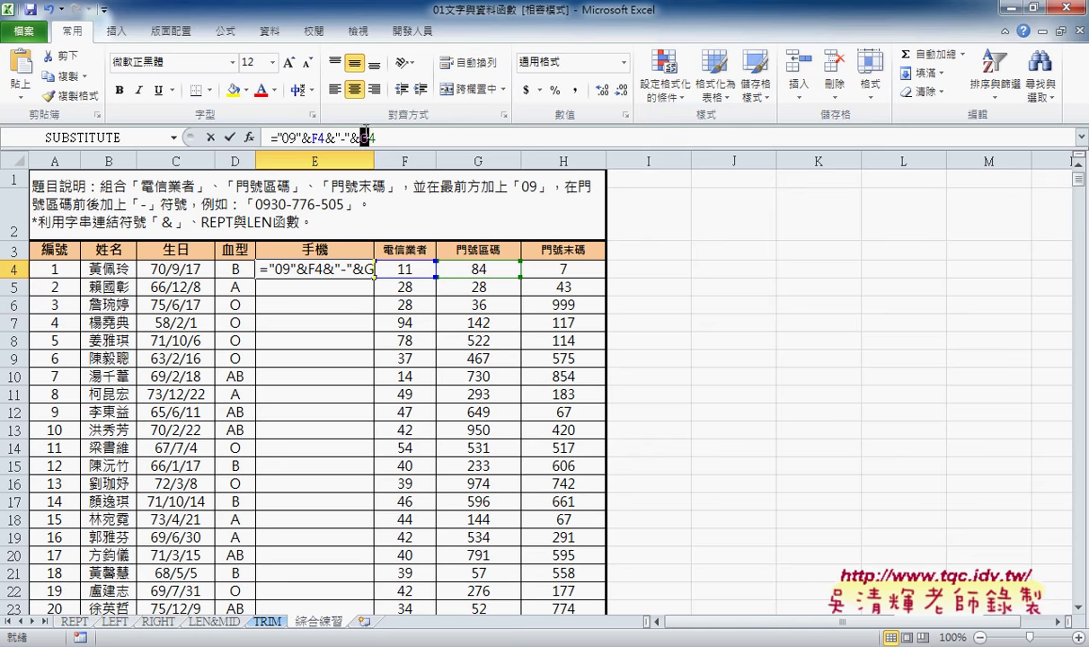
key(shift+Home)
key(Right)
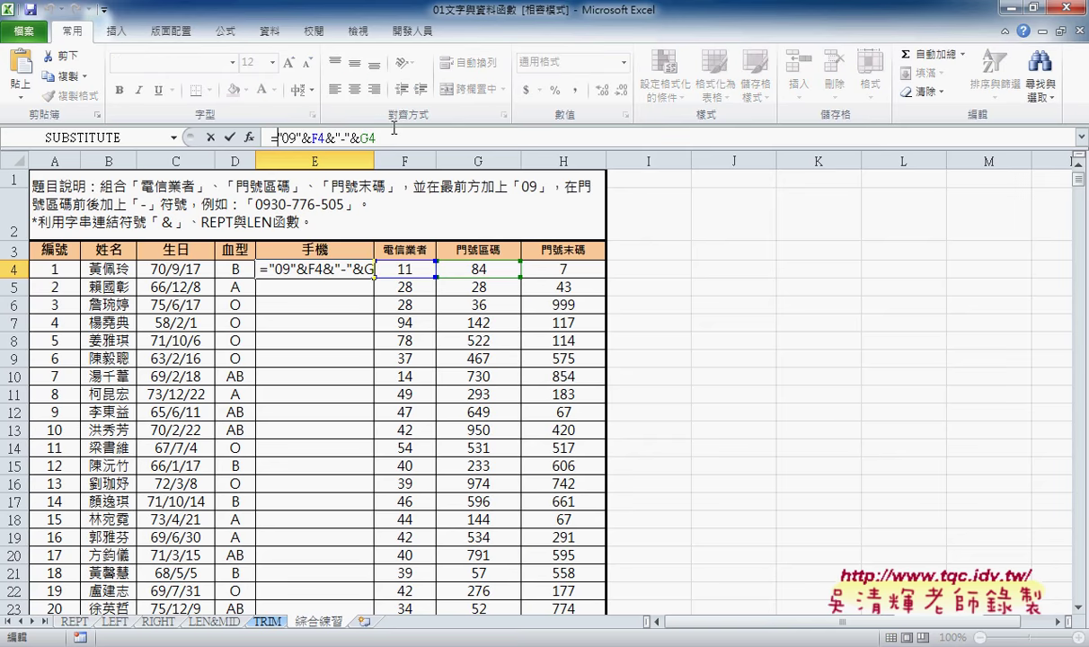
drag(376, 137, 362, 138)
key(BackSpace)
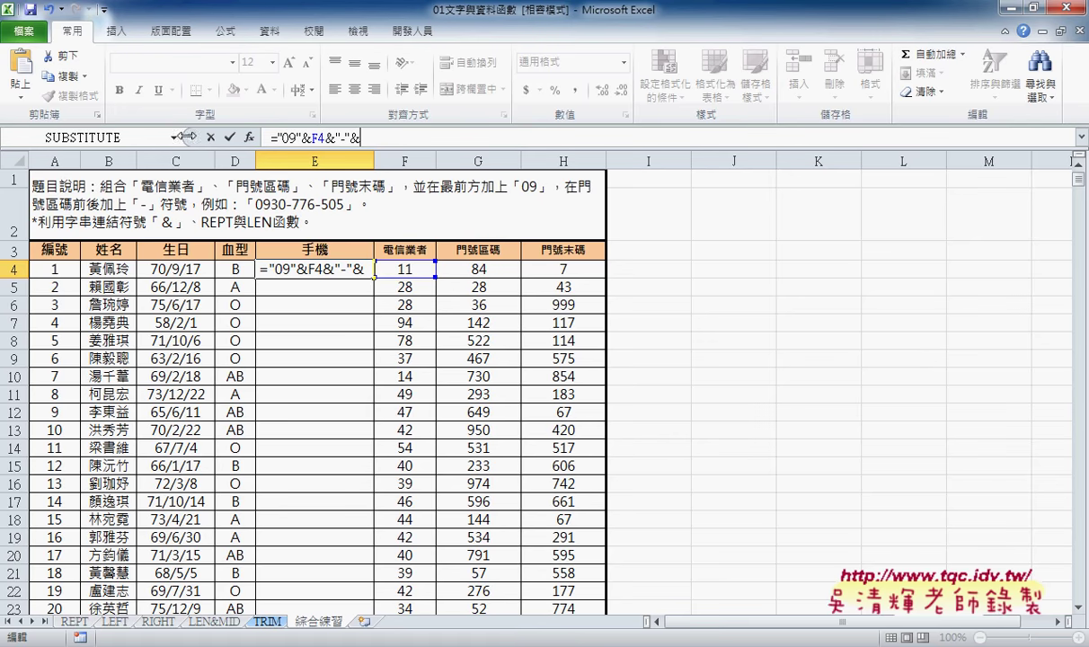
Append REPT("0",3-LEN(G4)) to E4's formula so the prefix is zero-padded, showing 0911-0
click(176, 138)
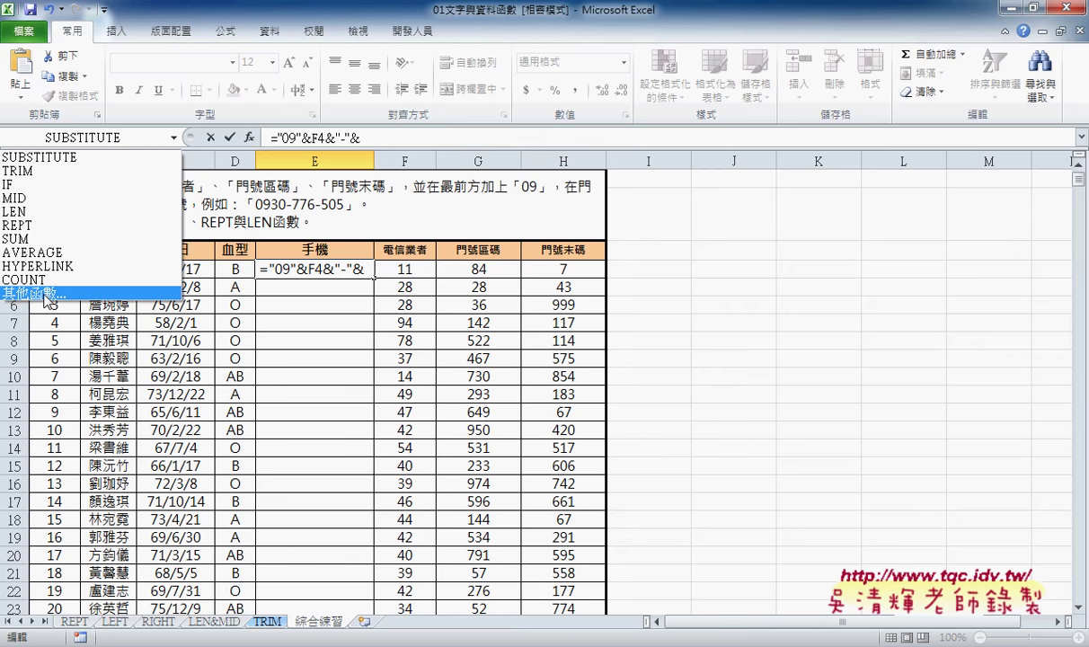
click(45, 225)
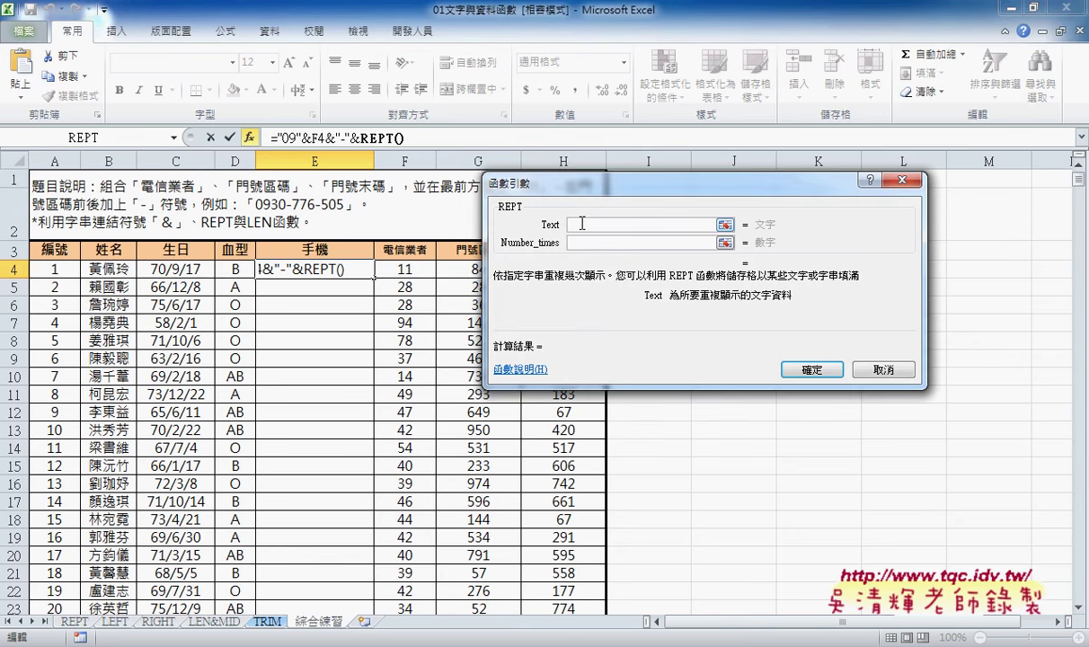
text(")
text(0")
click(581, 243)
text(3)
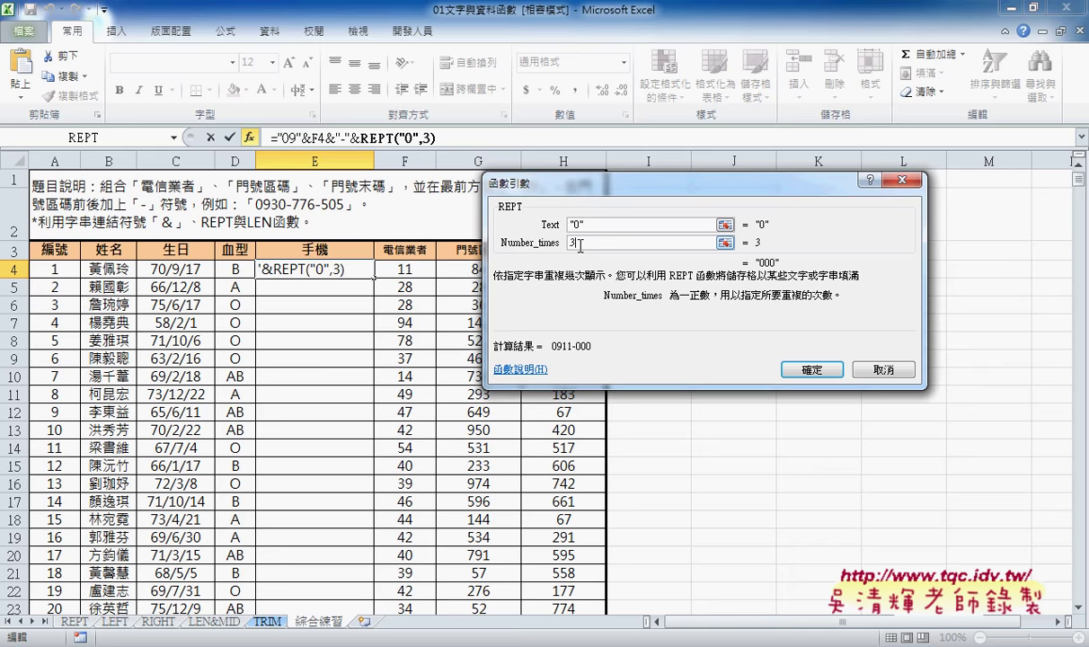
text(-)
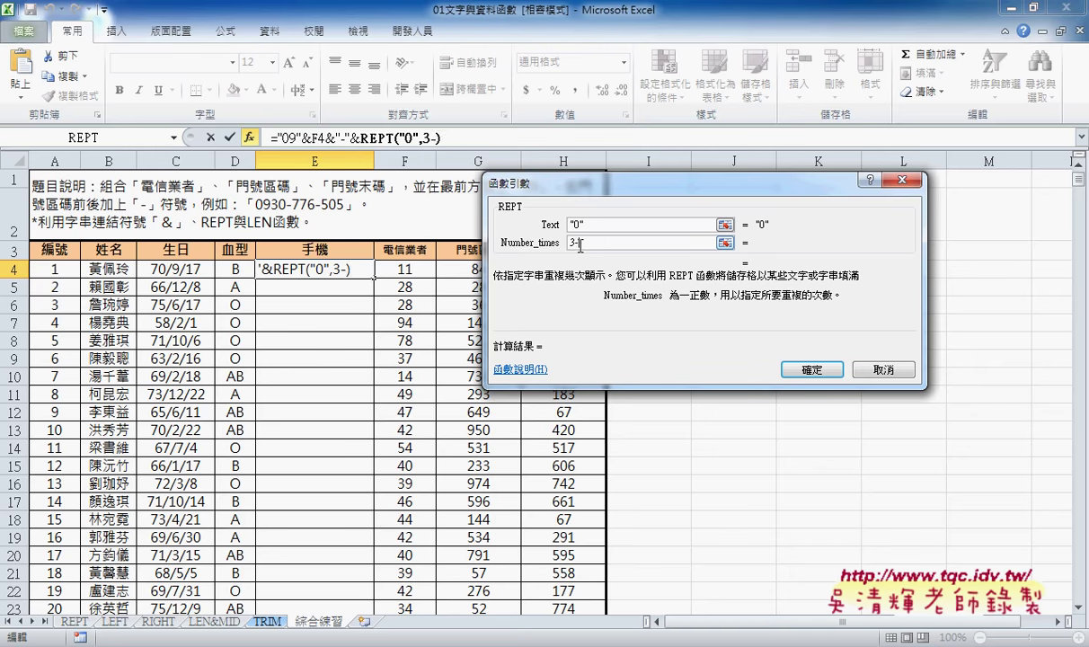
text(len)
text(()
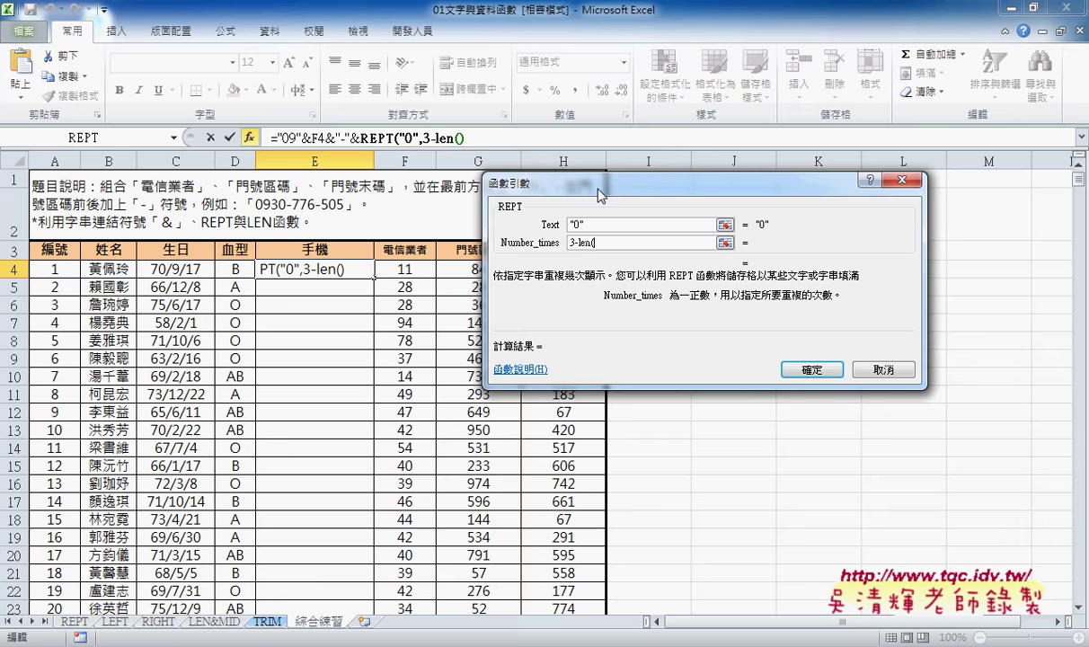
drag(559, 178, 636, 178)
click(494, 270)
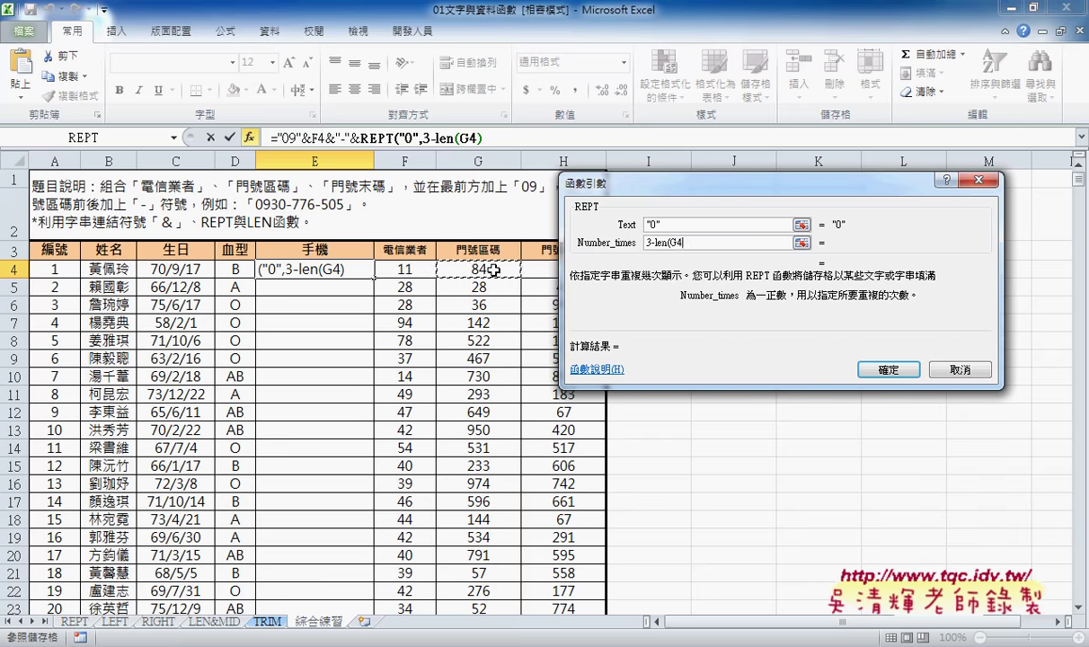
text())
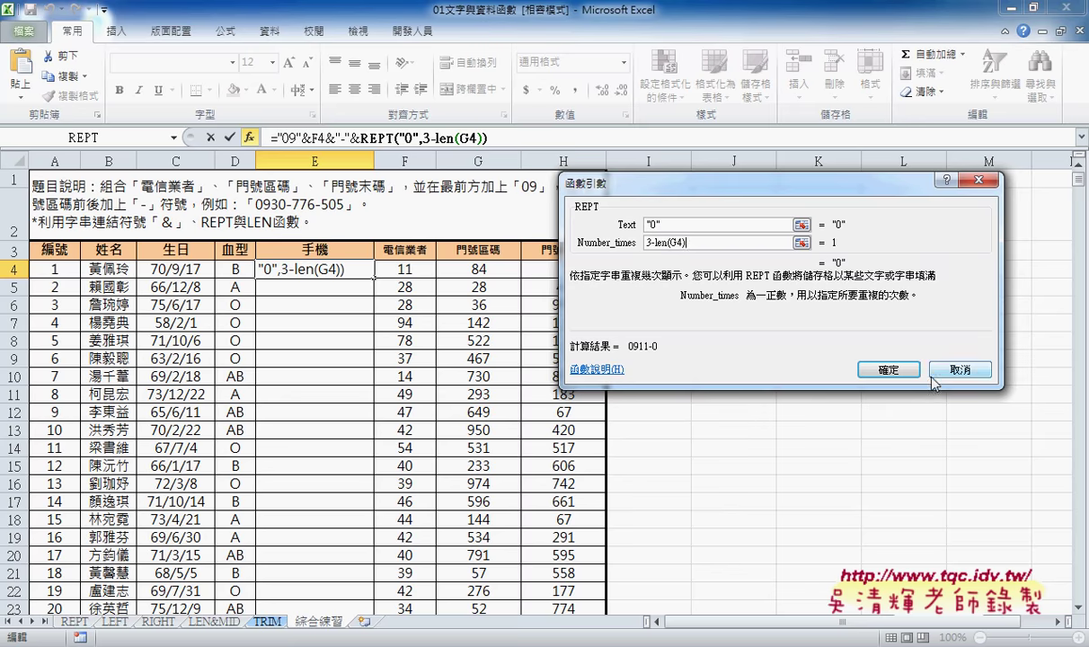
click(888, 370)
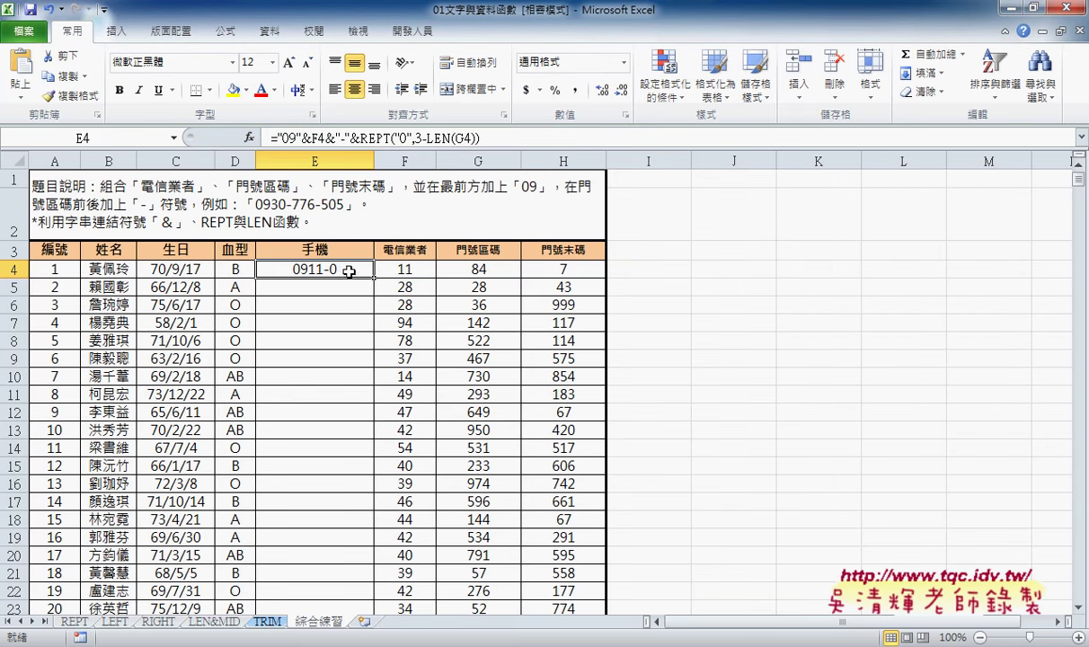
Append &G4 to E4's formula after the zero-padding and commit it
click(536, 142)
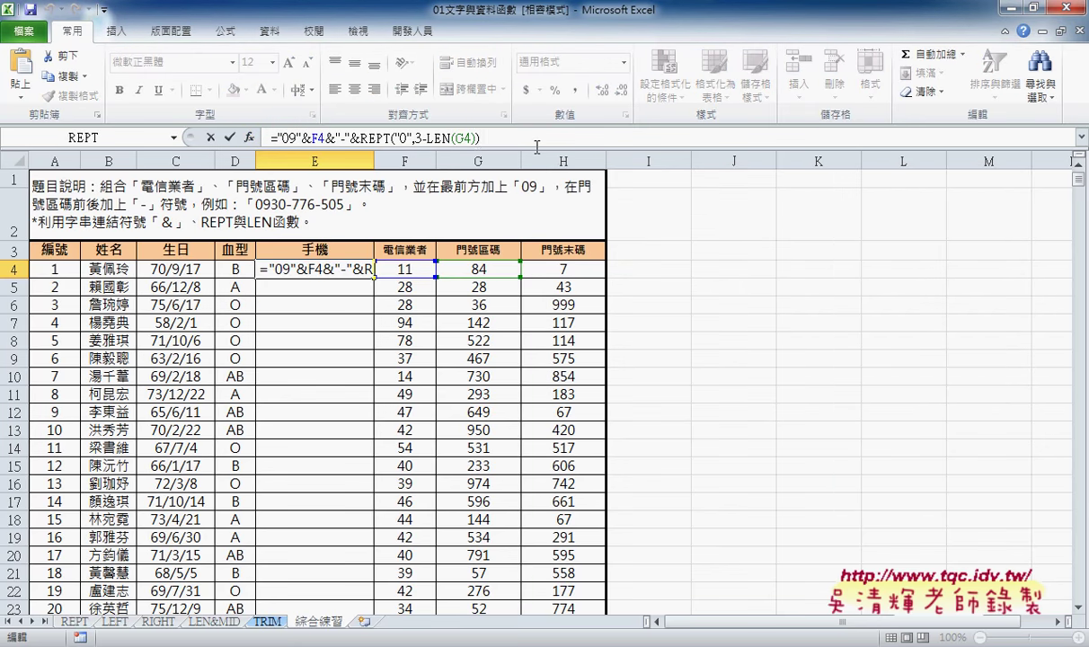
text(&)
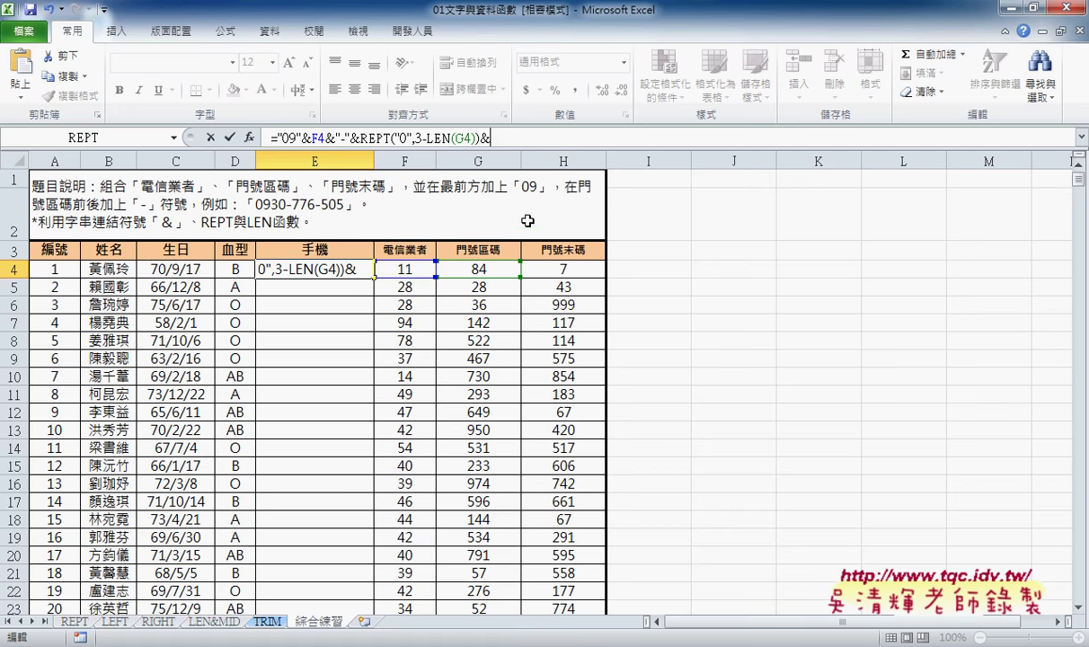
click(497, 269)
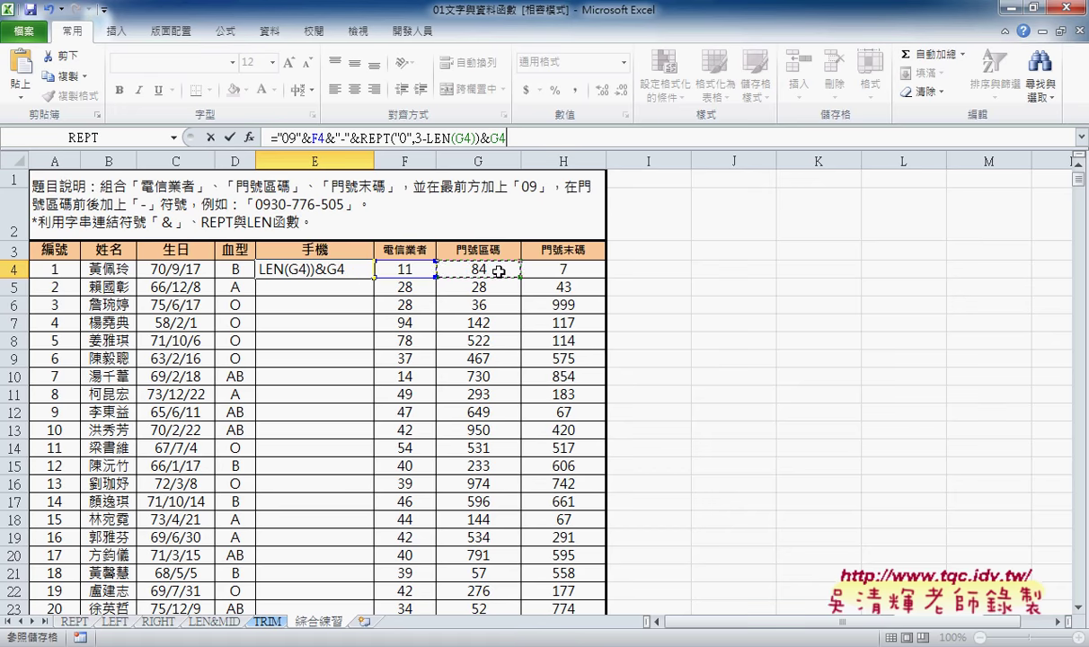
click(229, 136)
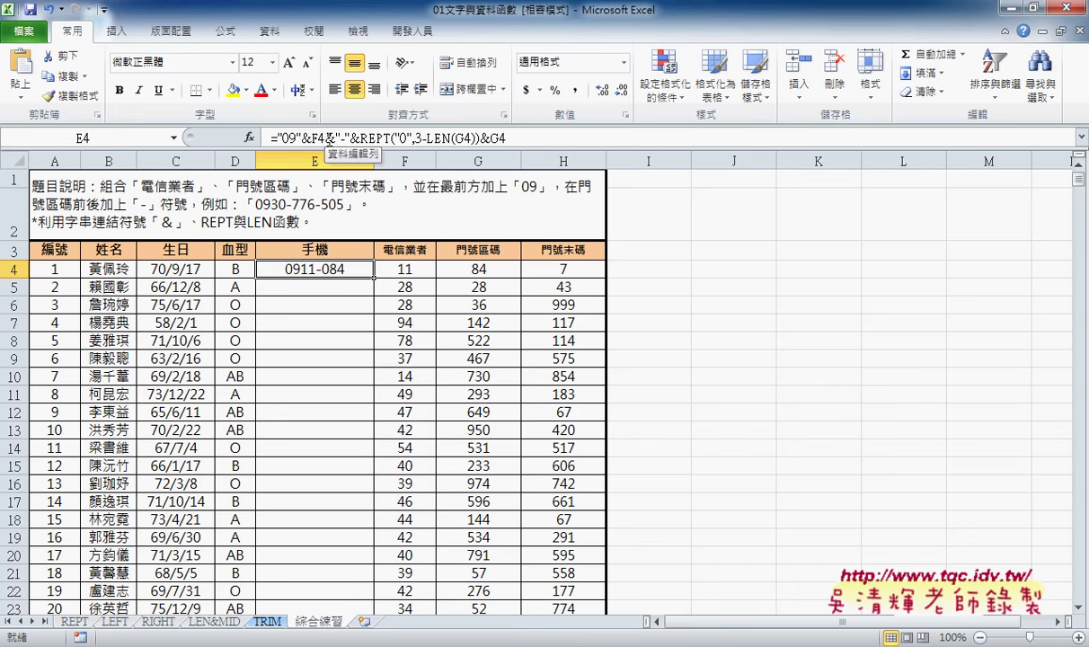
click(324, 136)
drag(326, 137, 552, 135)
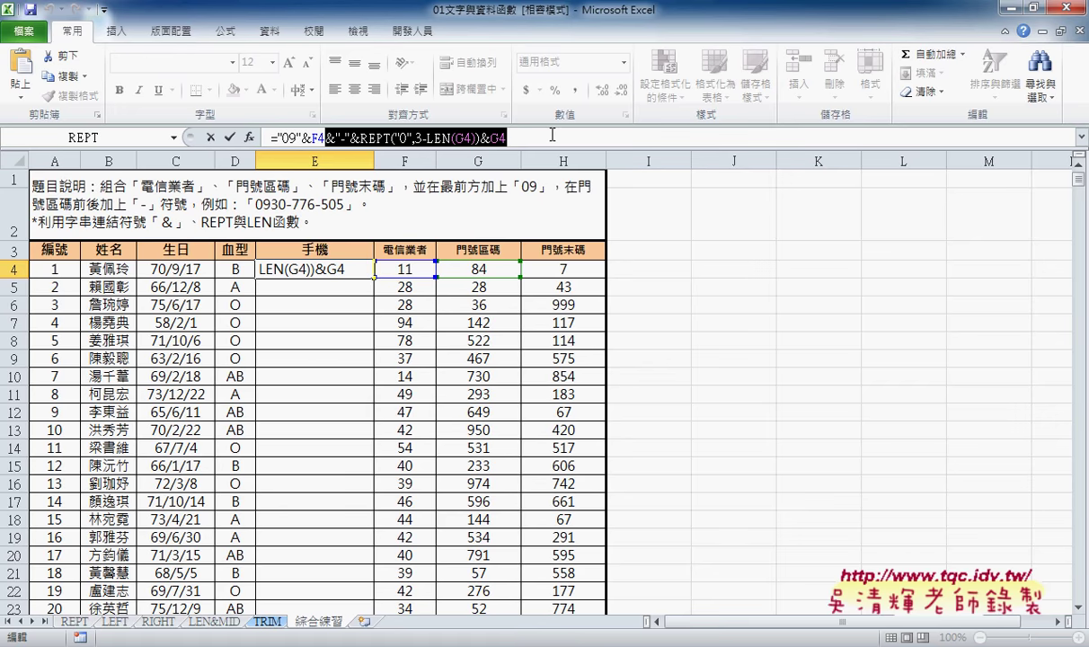
click(559, 136)
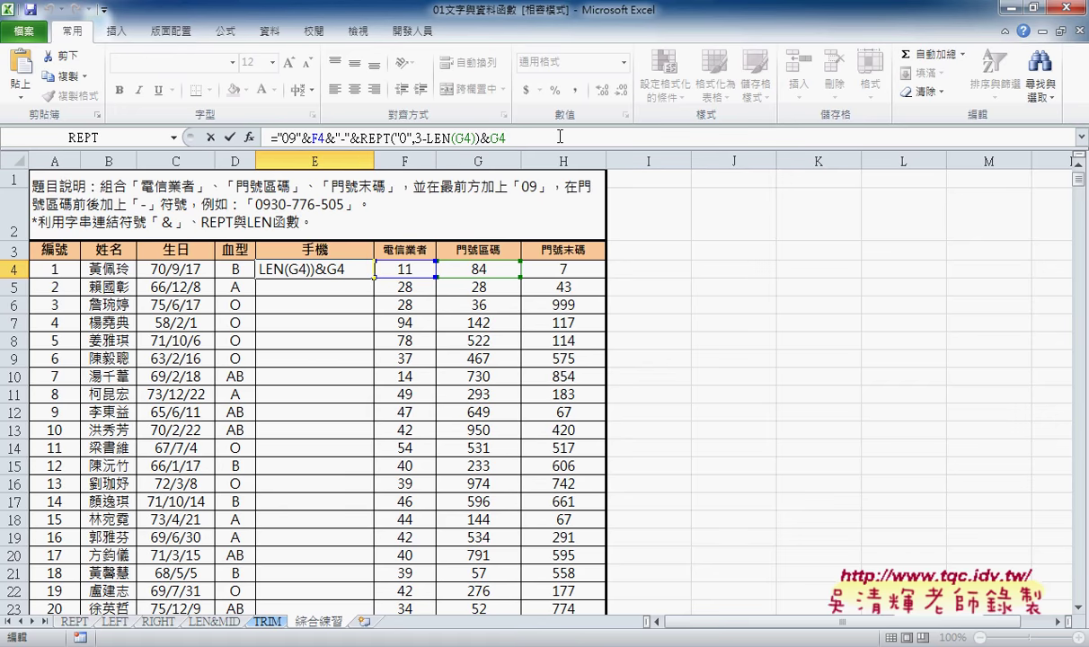
text(&"-"&REPT("0",3-LEN(G4))&G4)
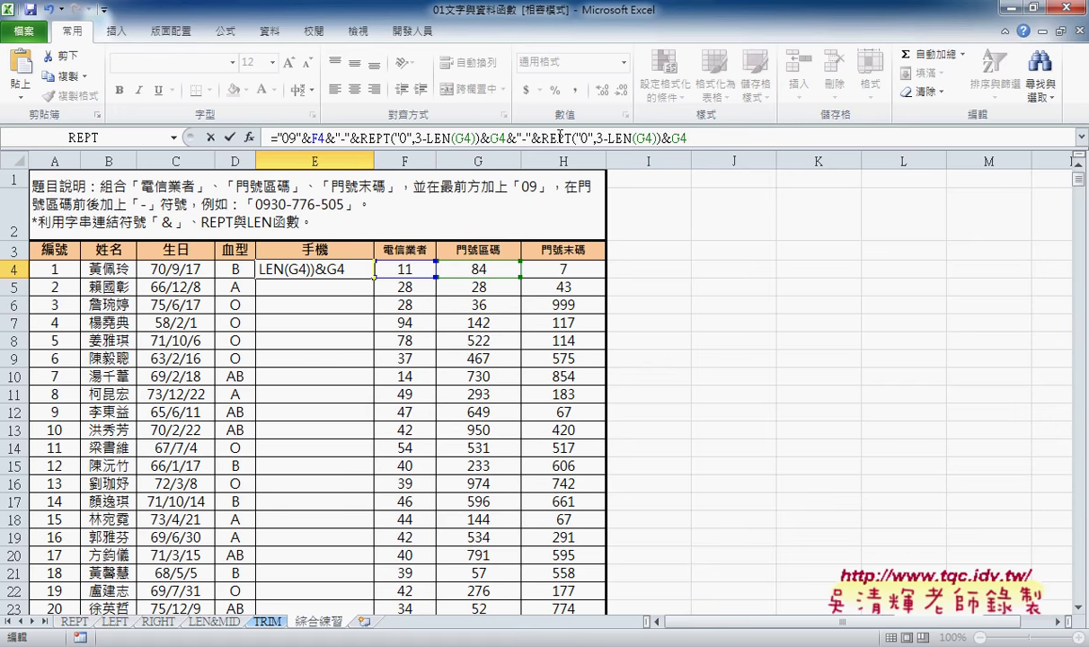
drag(637, 138, 653, 138)
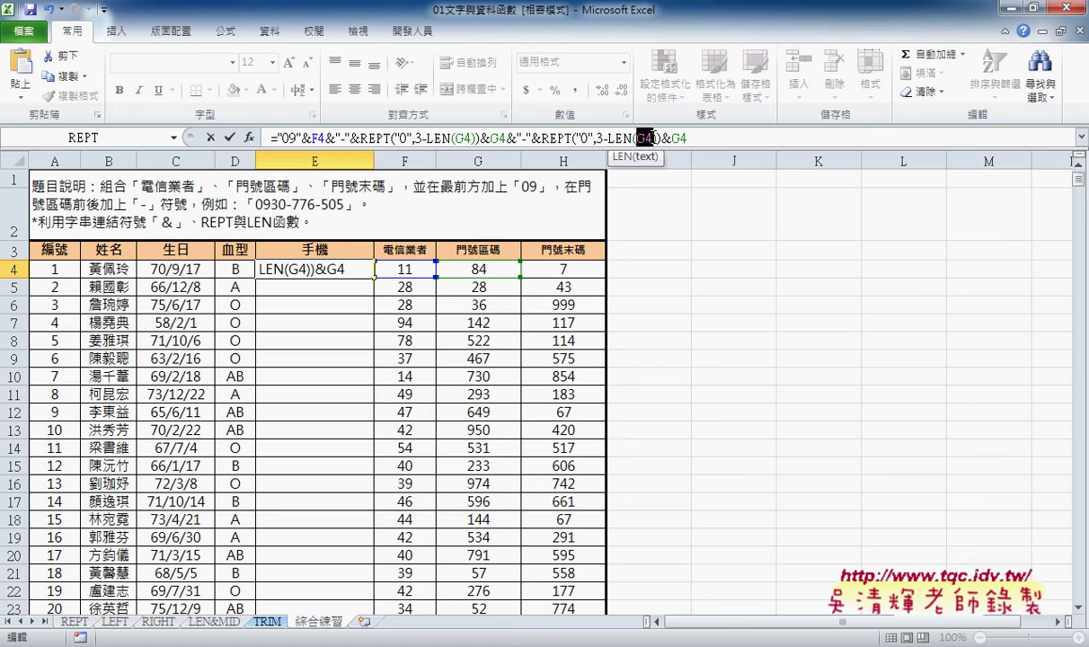
click(575, 269)
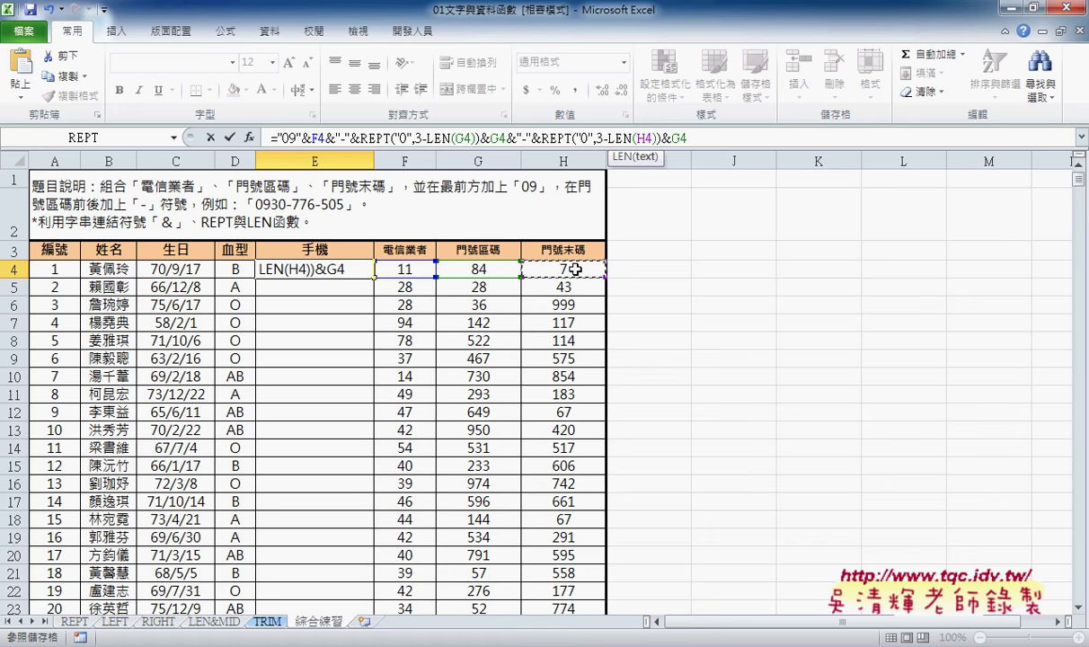
drag(673, 137, 694, 136)
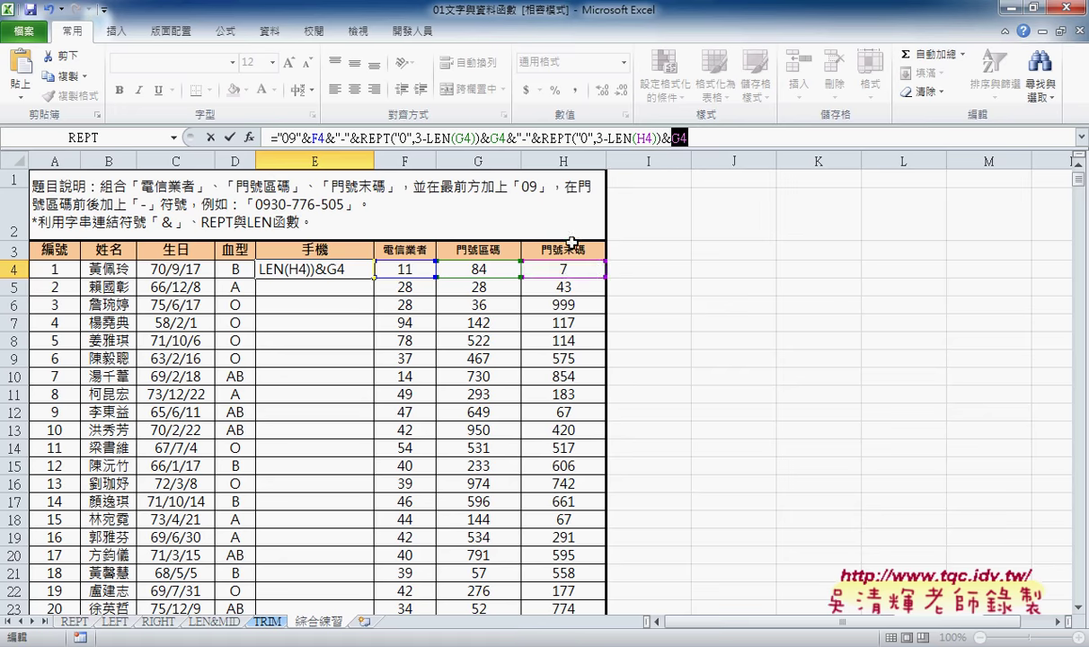
click(560, 268)
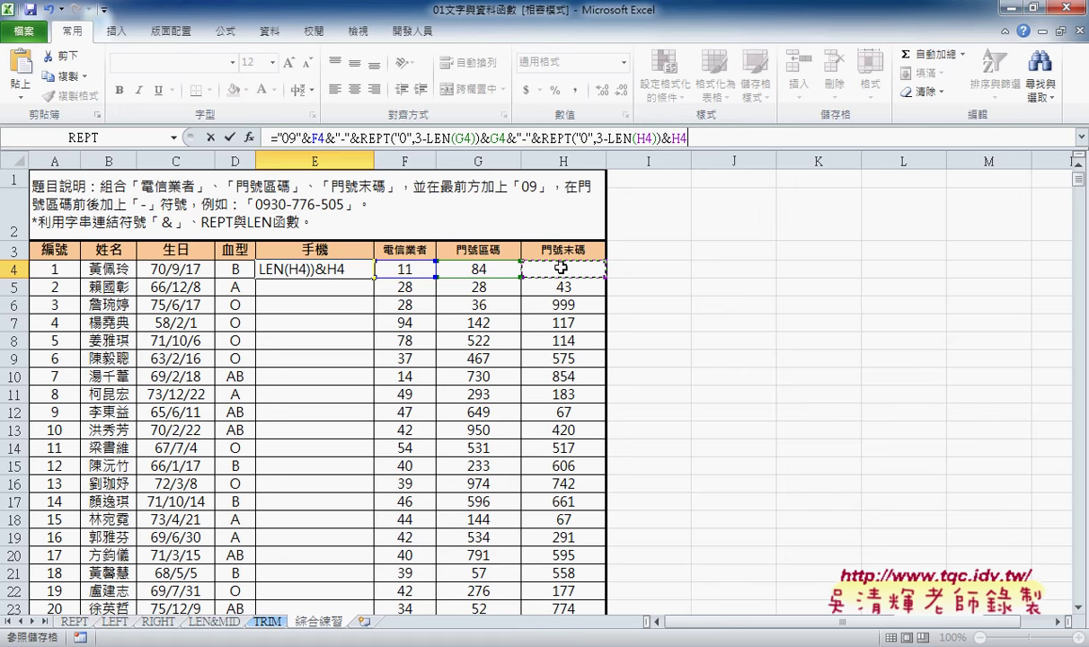
click(228, 138)
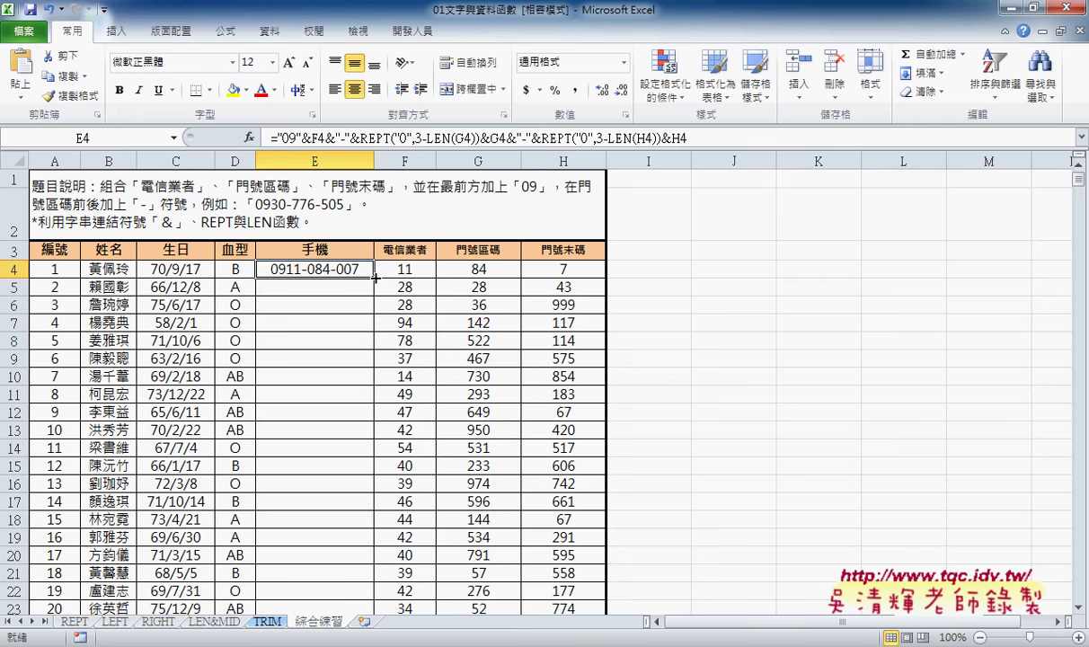
AutoFill E4's phone-number formula down column E, then review F4 and E4
double_click(374, 278)
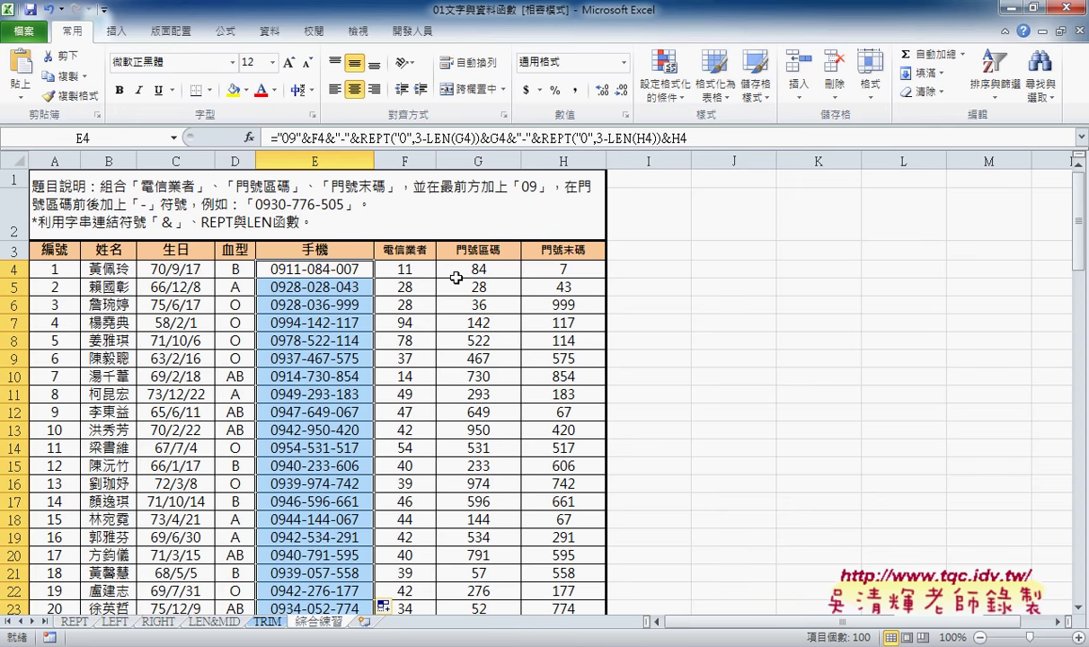
click(340, 259)
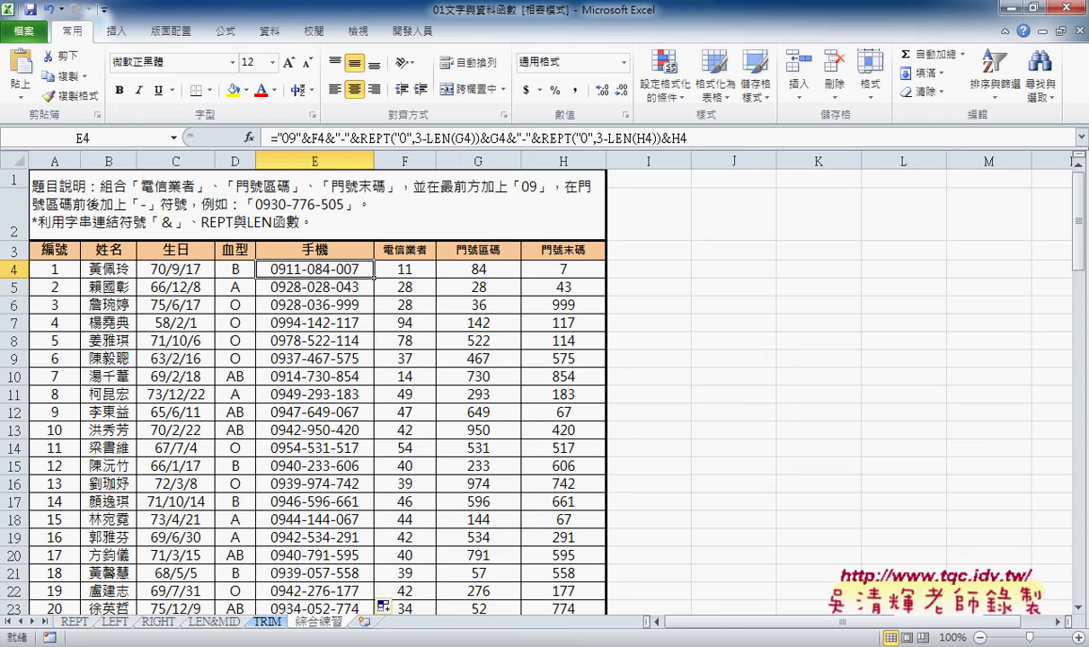
mouse_move(232, 643)
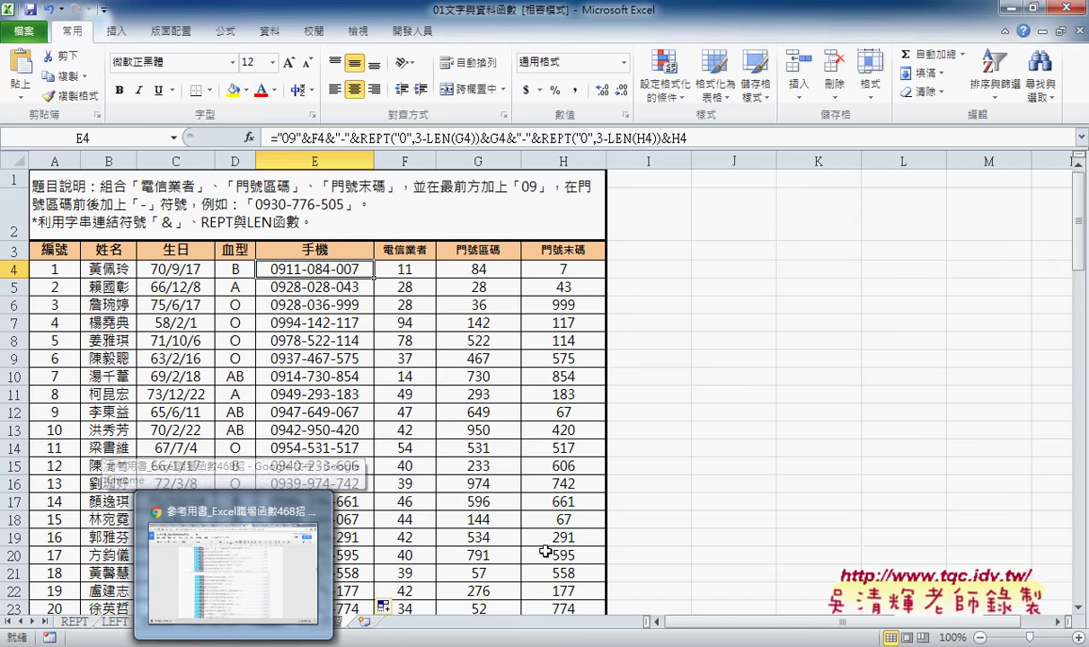
click(392, 270)
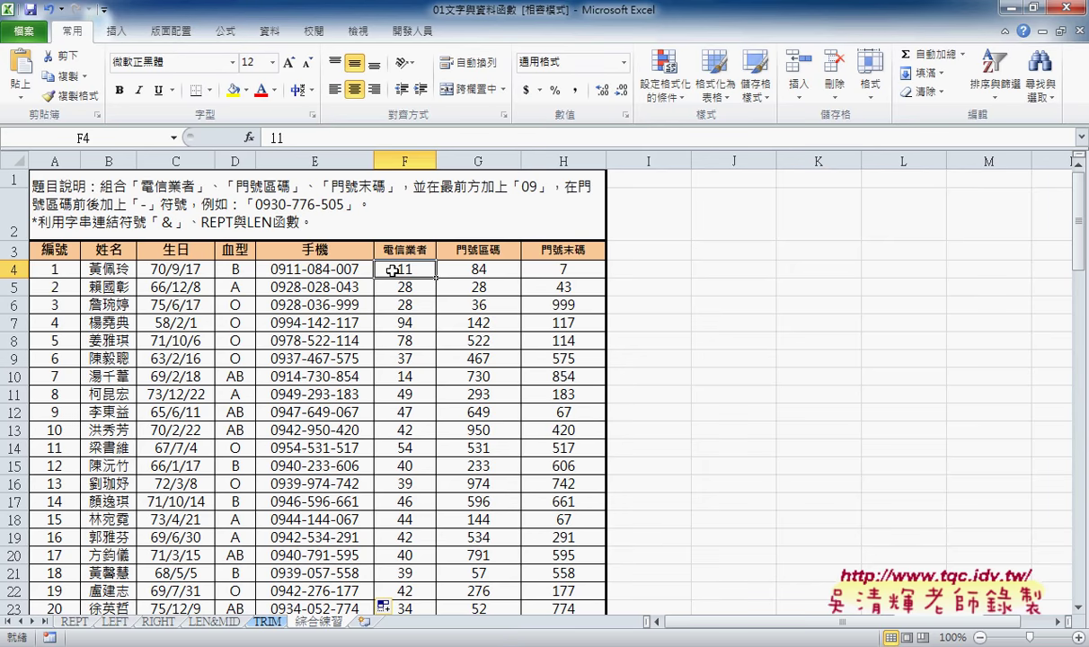
click(340, 259)
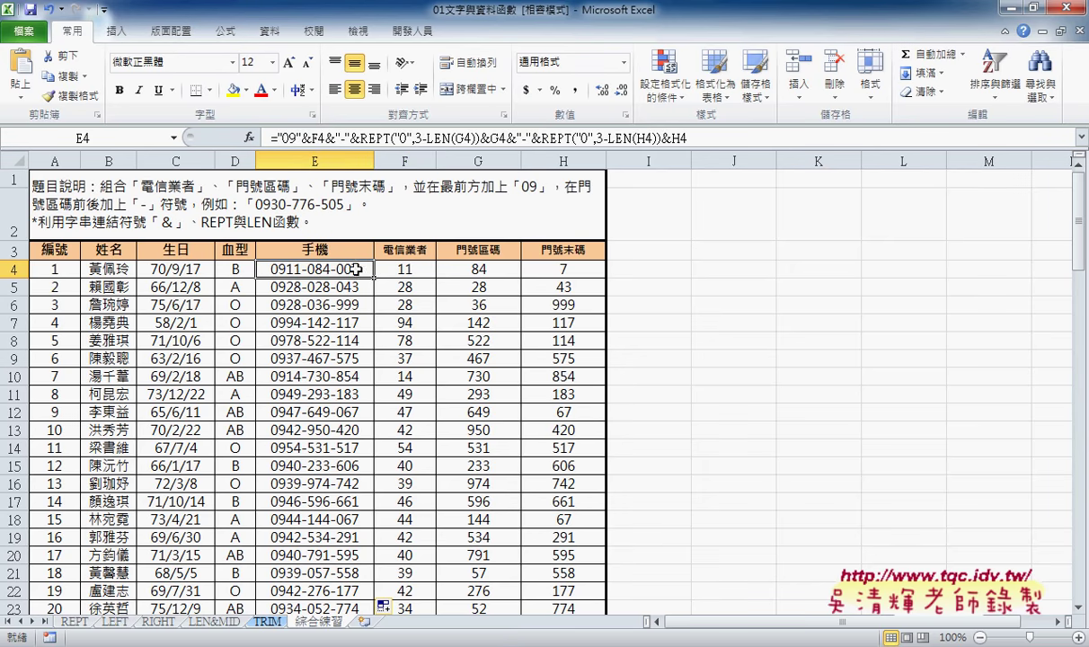